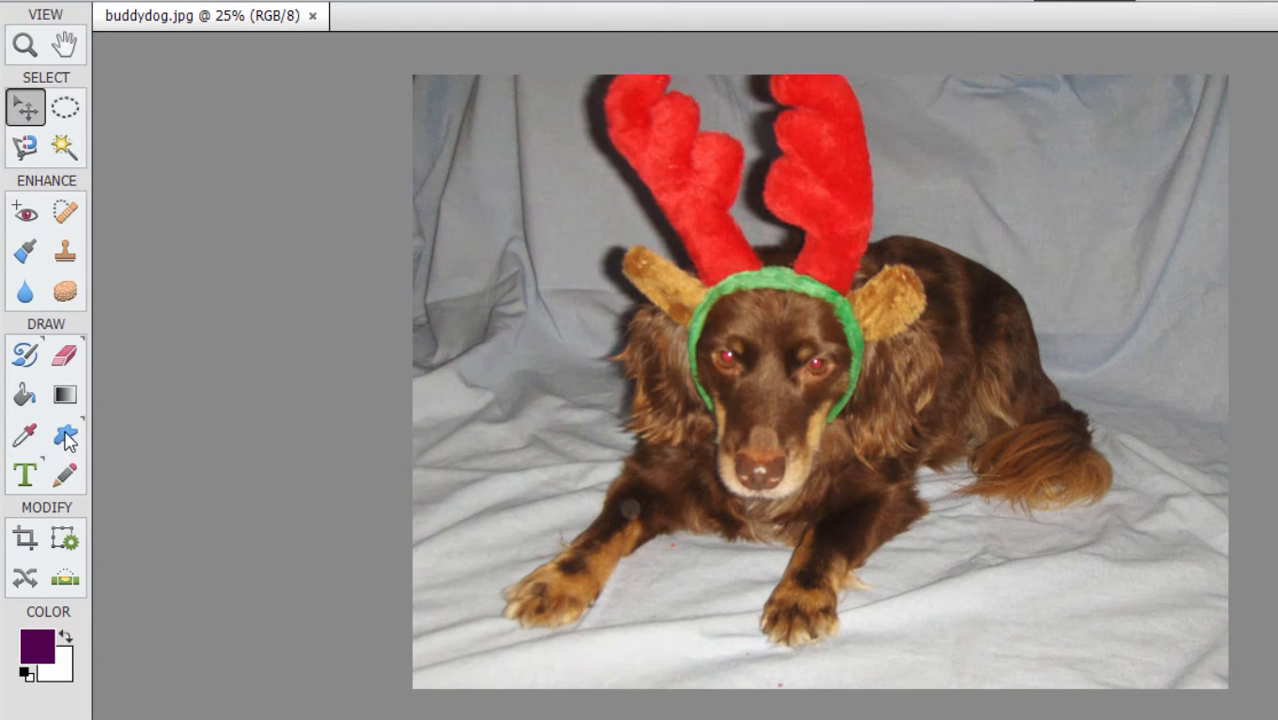
- Draw a large, unconstrained purple ellipse over the dog's head and chest with the Ellipse tool
left_click(65, 437)
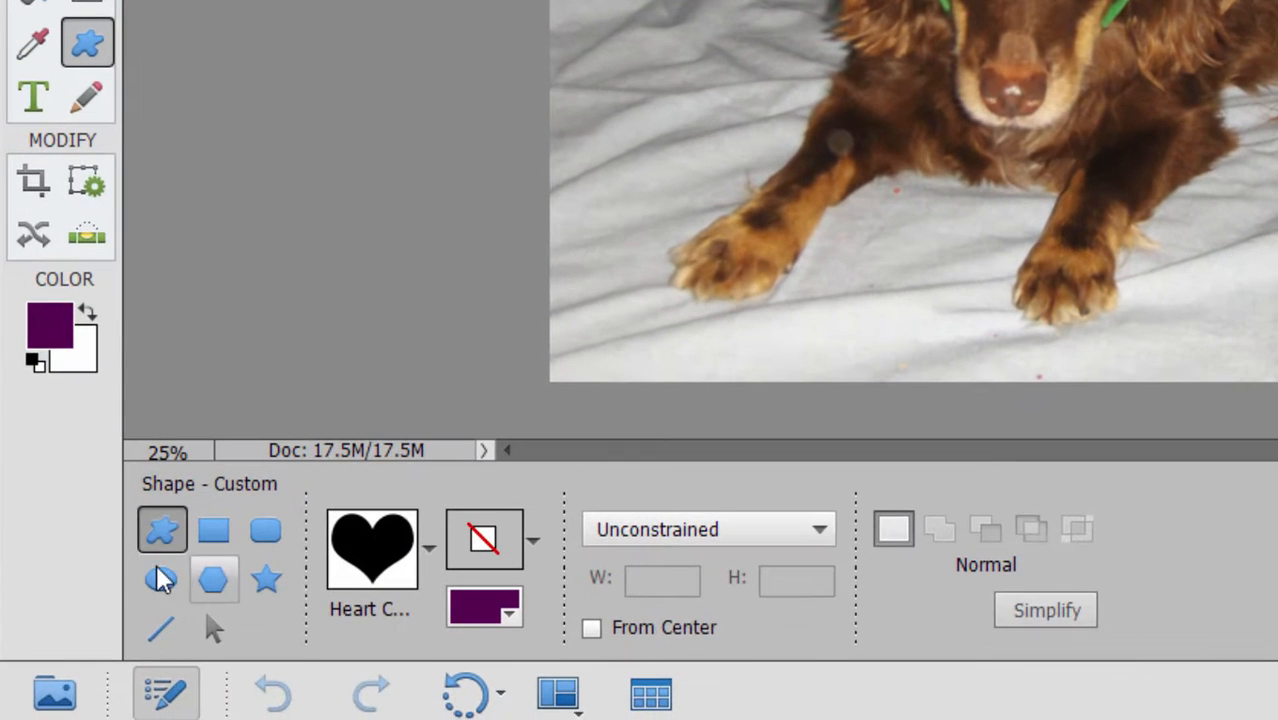
left_click(164, 580)
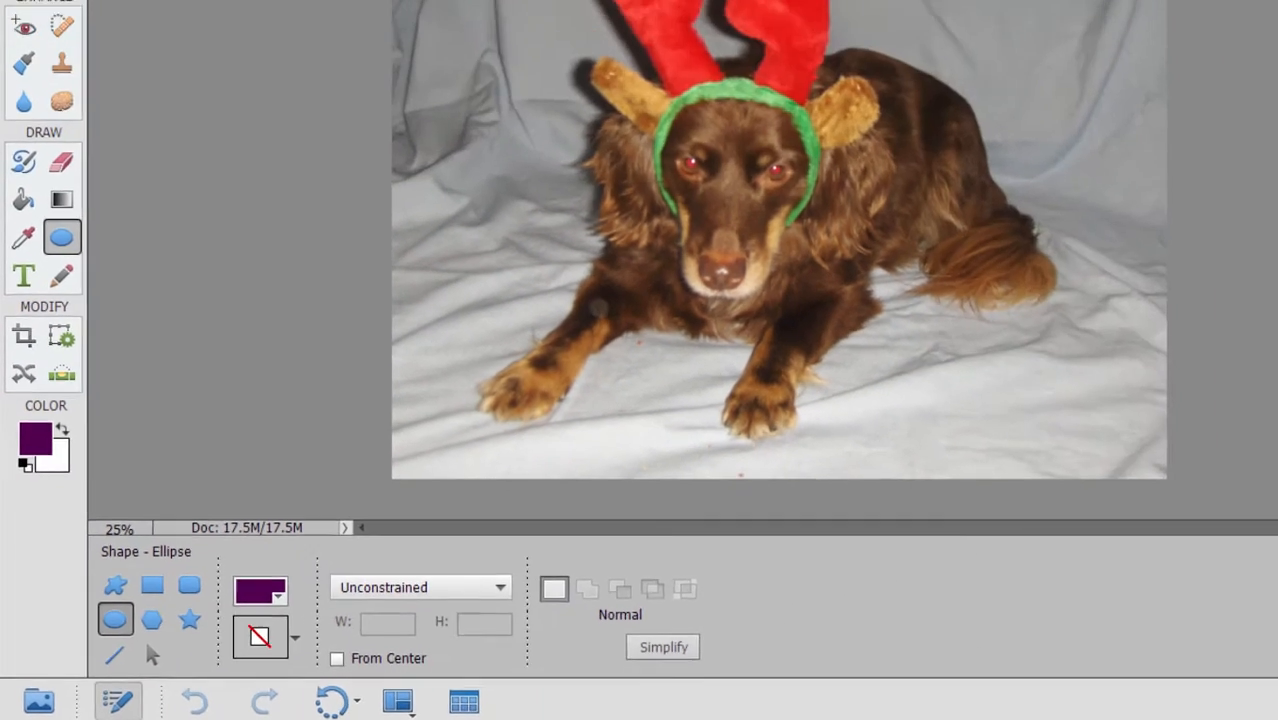
left_click_drag(565, 0, 908, 372)
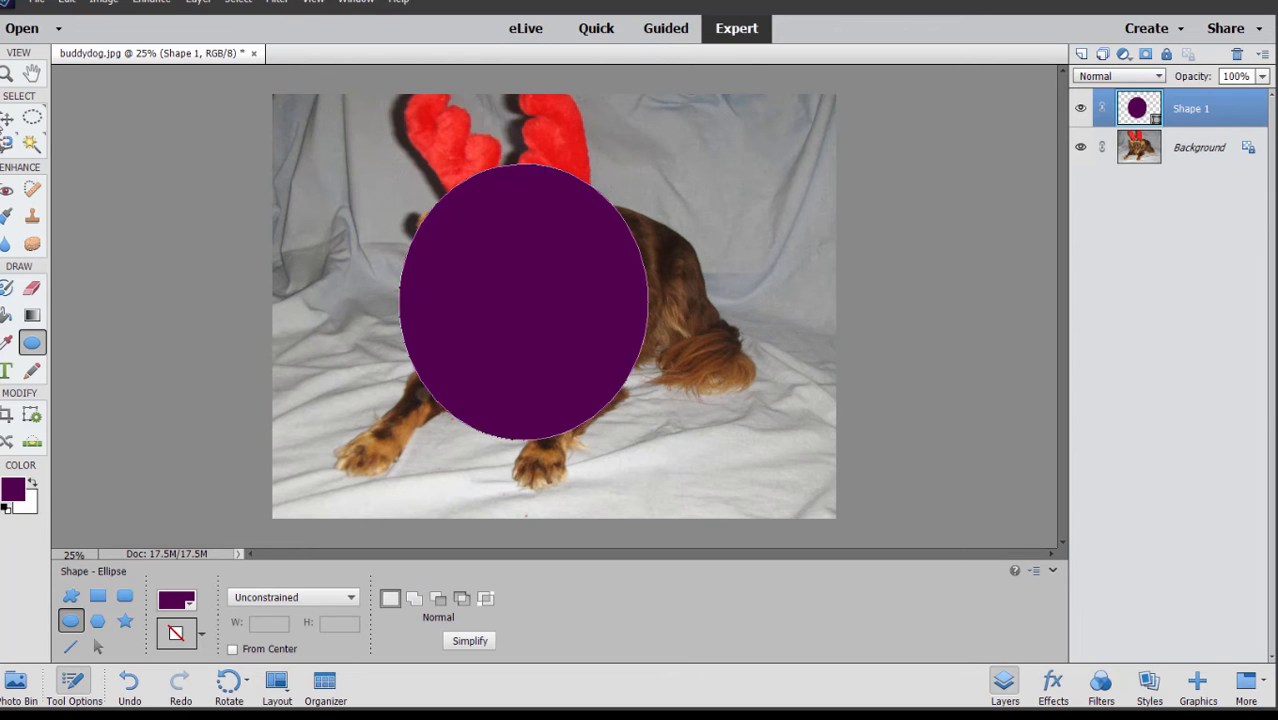
- Scale the purple ellipse to about 117% while repositioning it over the dog, and delete the shape
left_click(7, 118)
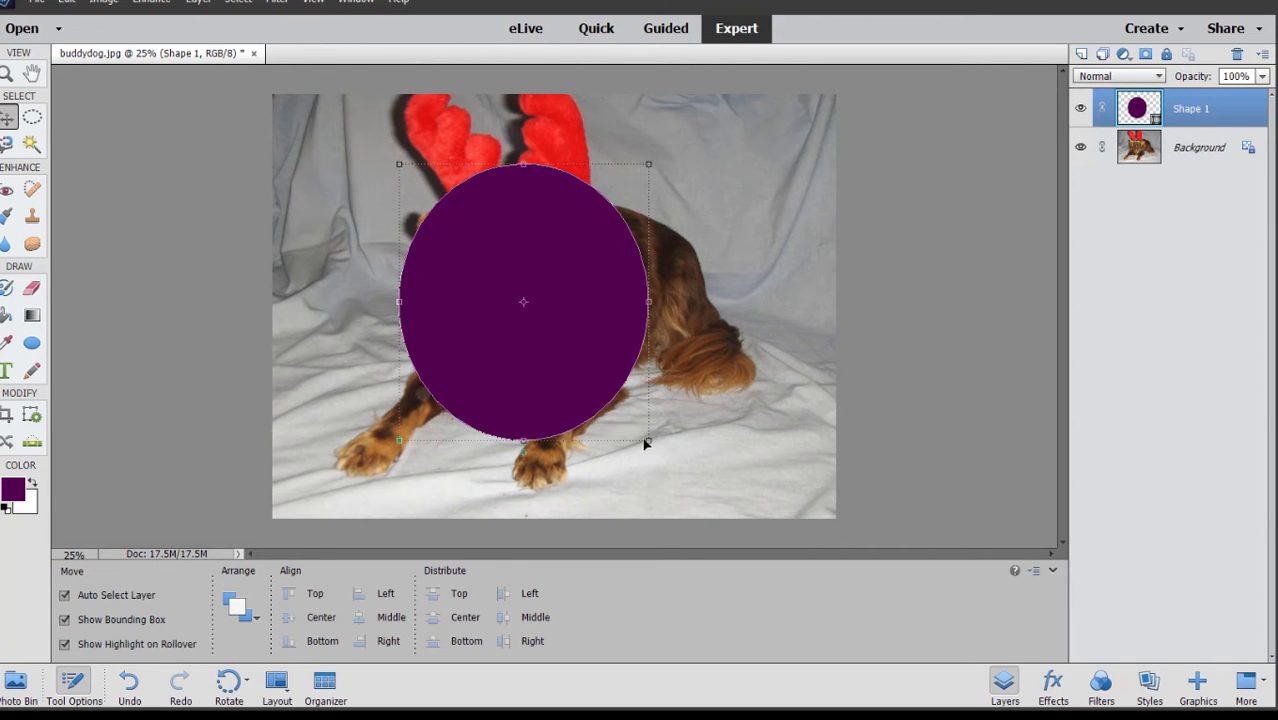
left_click_drag(645, 443, 1118, 625)
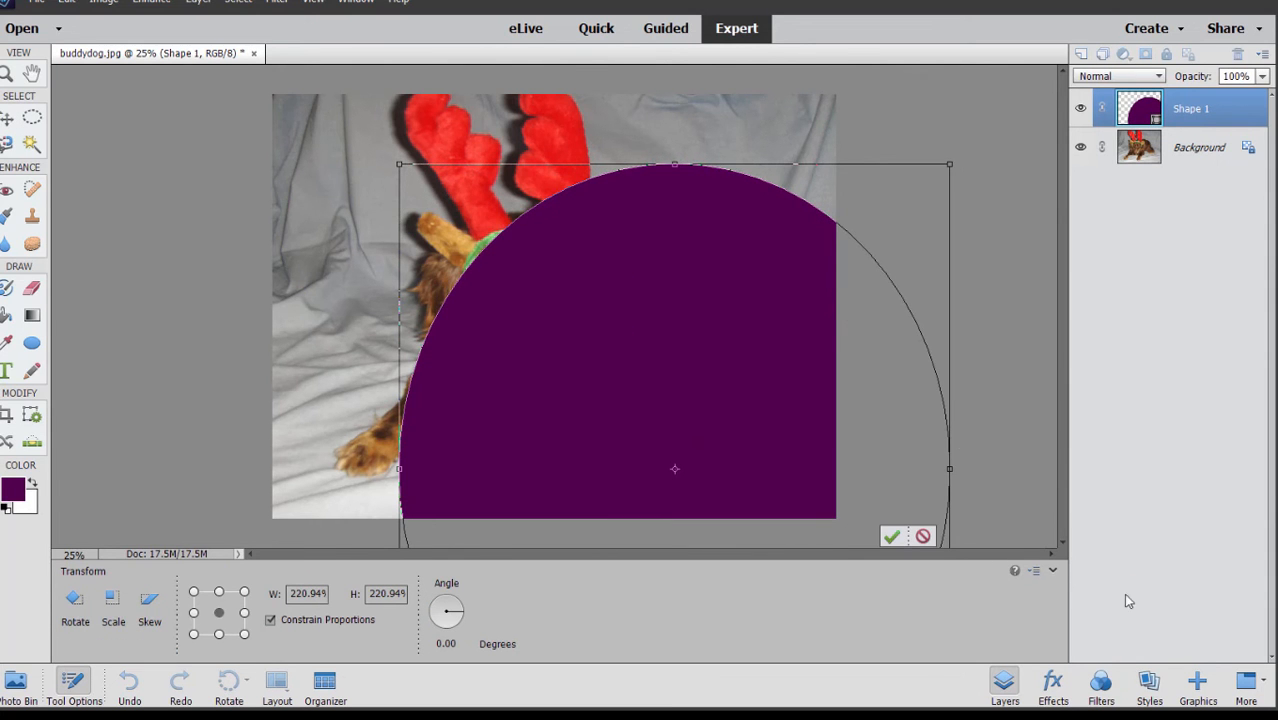
left_click_drag(648, 320, 545, 251)
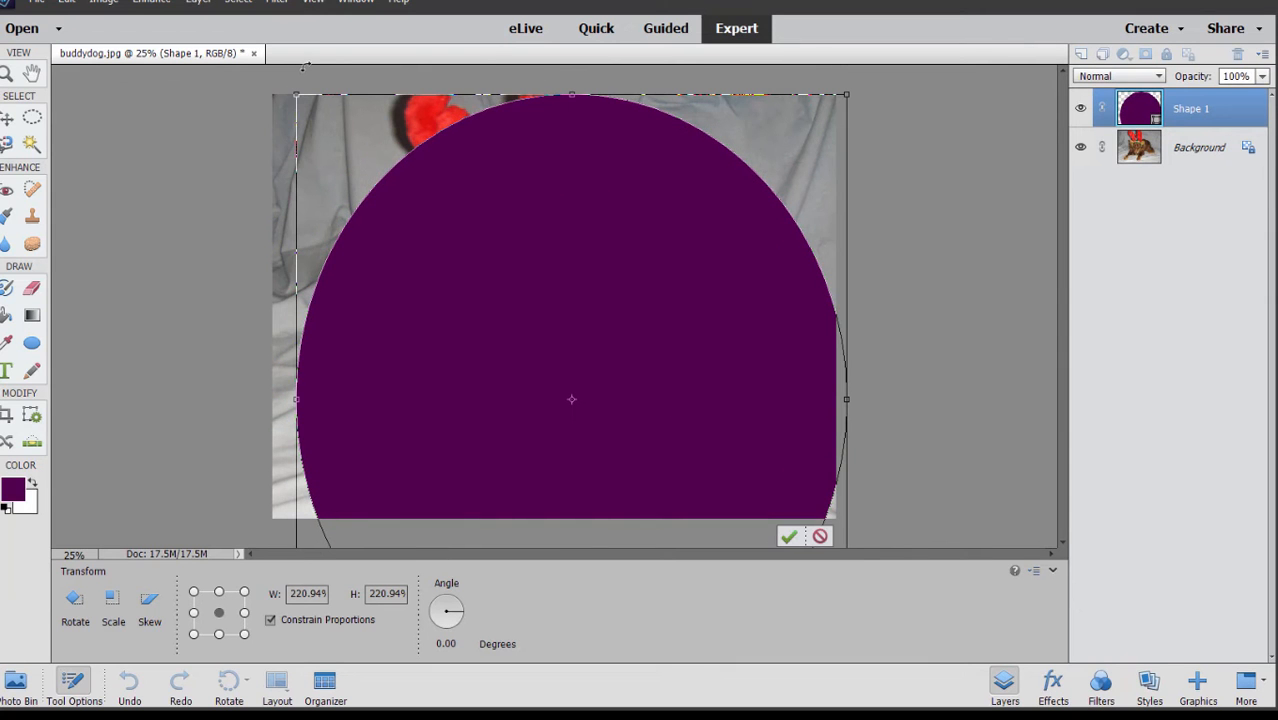
left_click_drag(301, 99, 556, 383)
left_click_drag(671, 470, 525, 234)
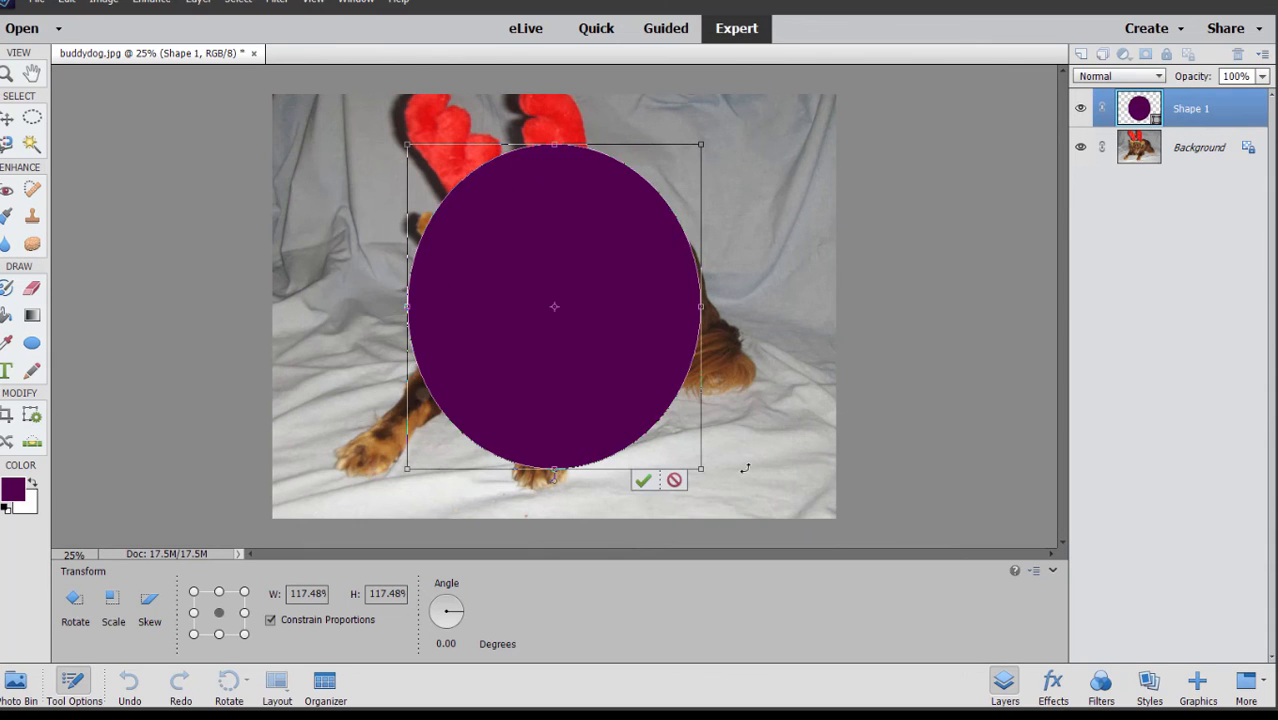
left_click(643, 481)
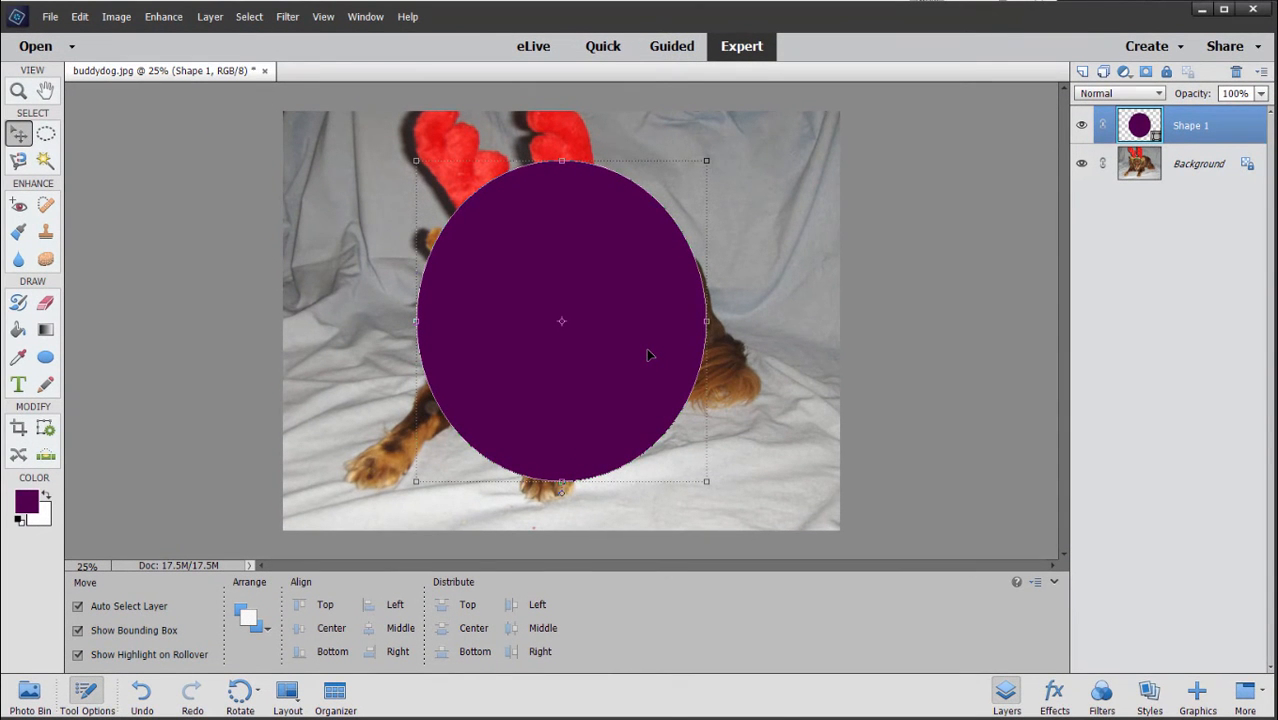
key("Delete")
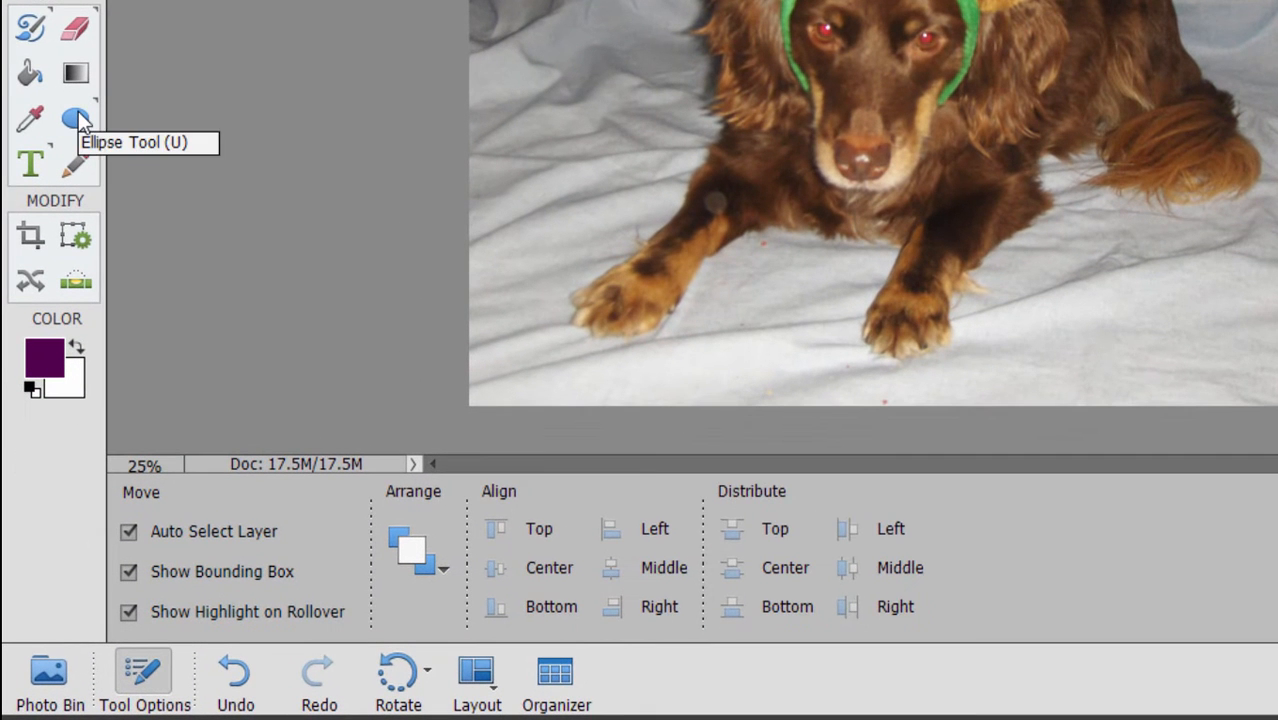
- Activate the Custom Shape tool and display the All Elements Shapes set in an enlarged shape picker
left_click(77, 119)
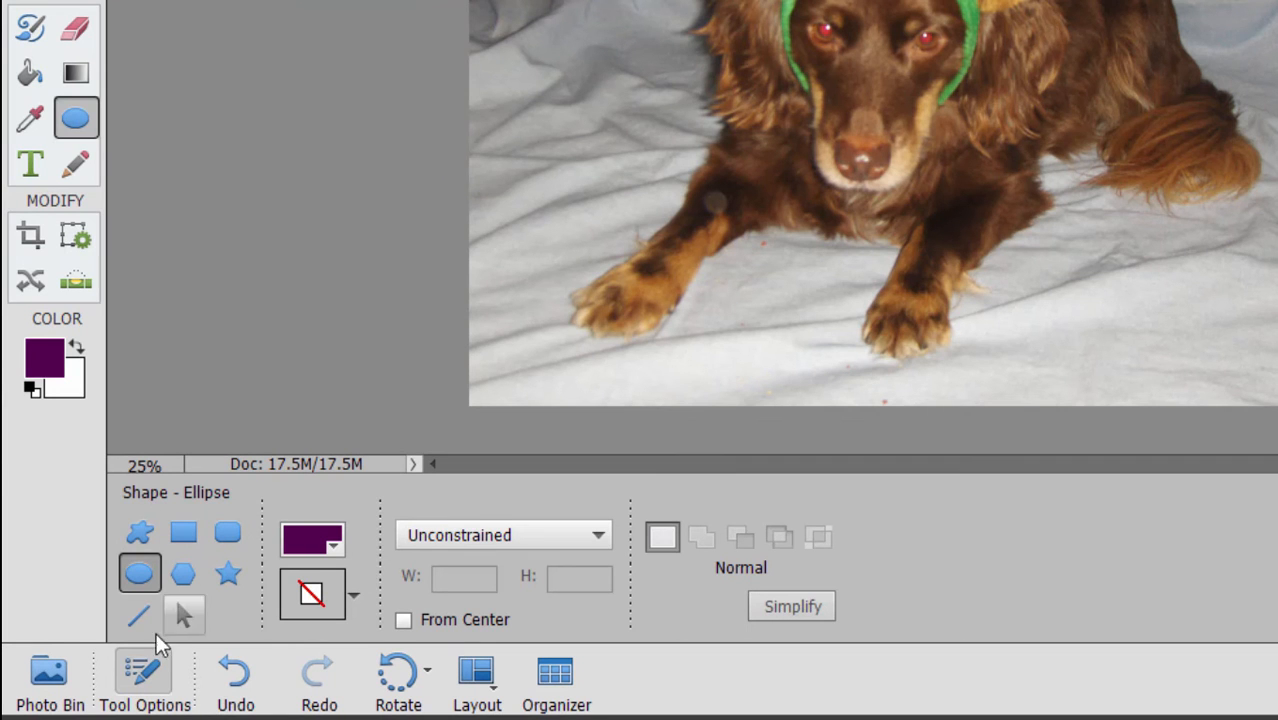
left_click(138, 541)
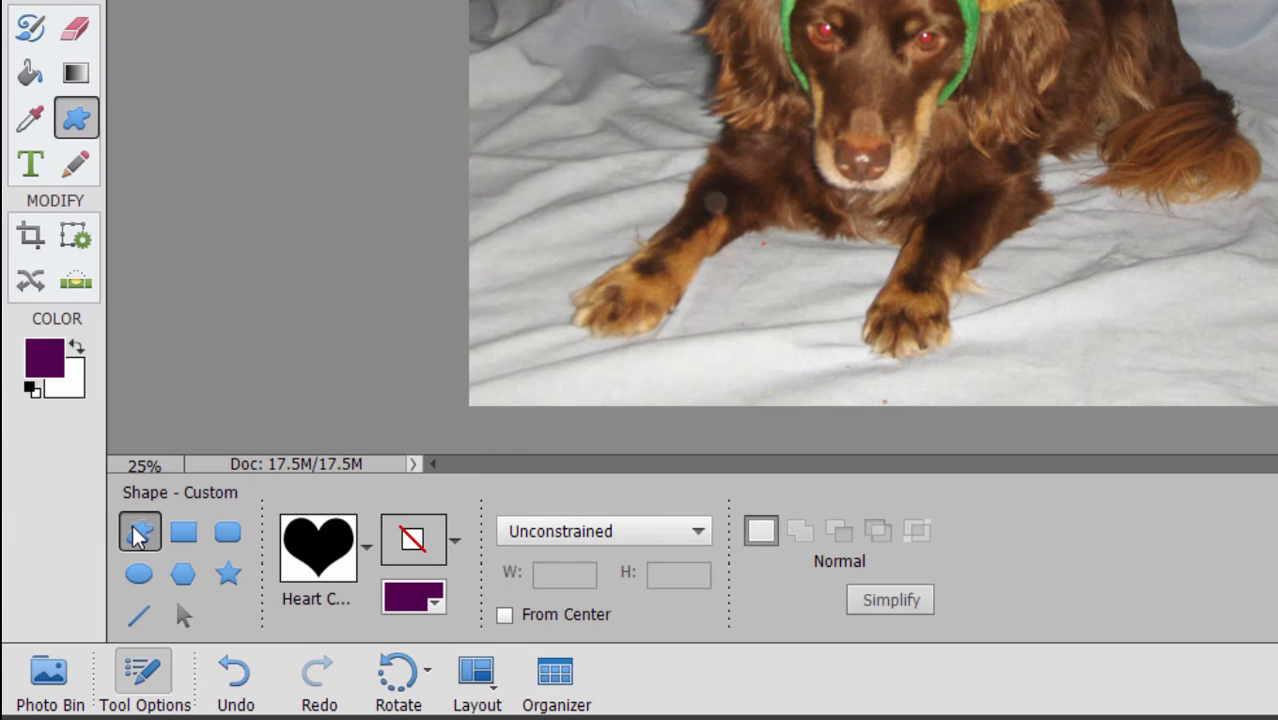
left_click(366, 546)
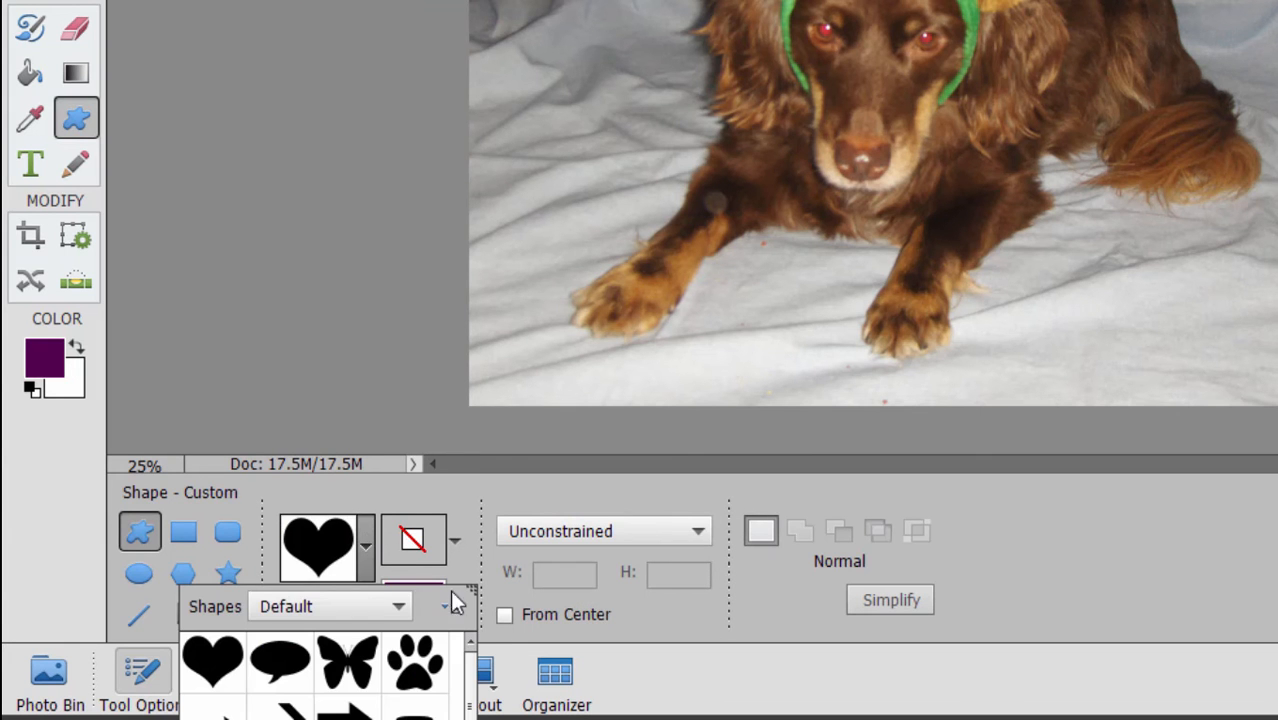
left_click_drag(472, 590, 705, 58)
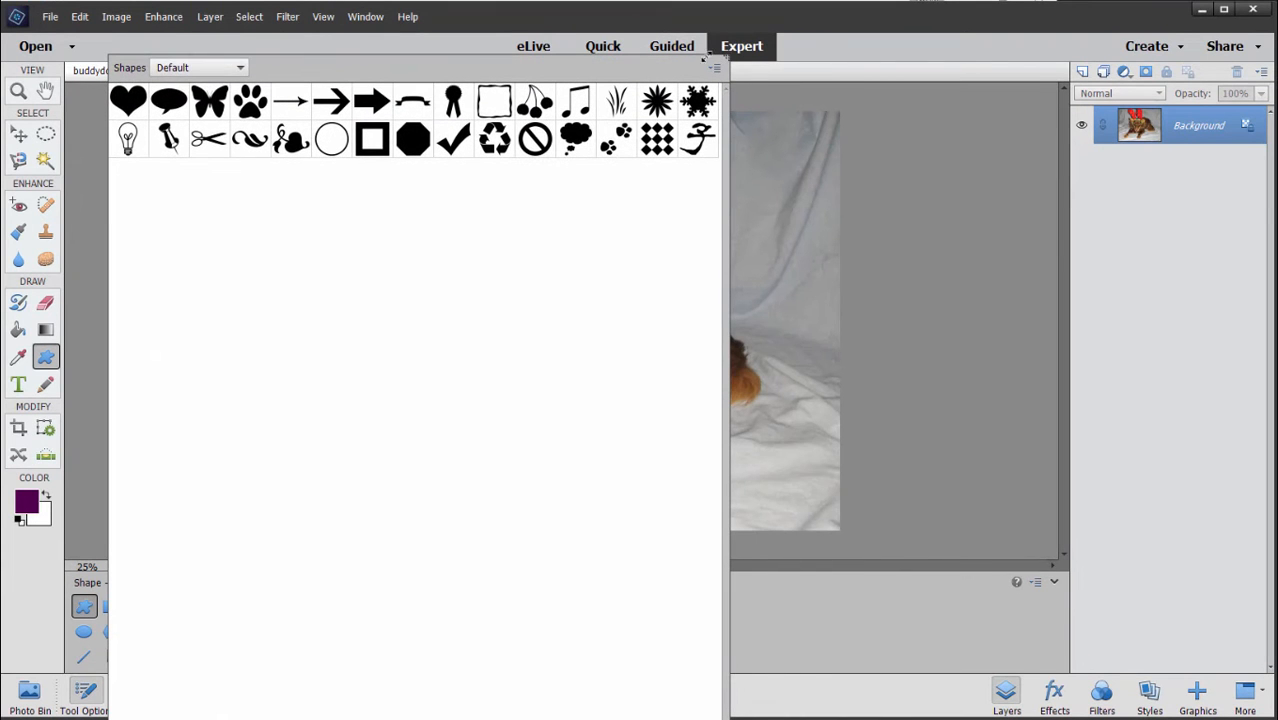
left_click(207, 69)
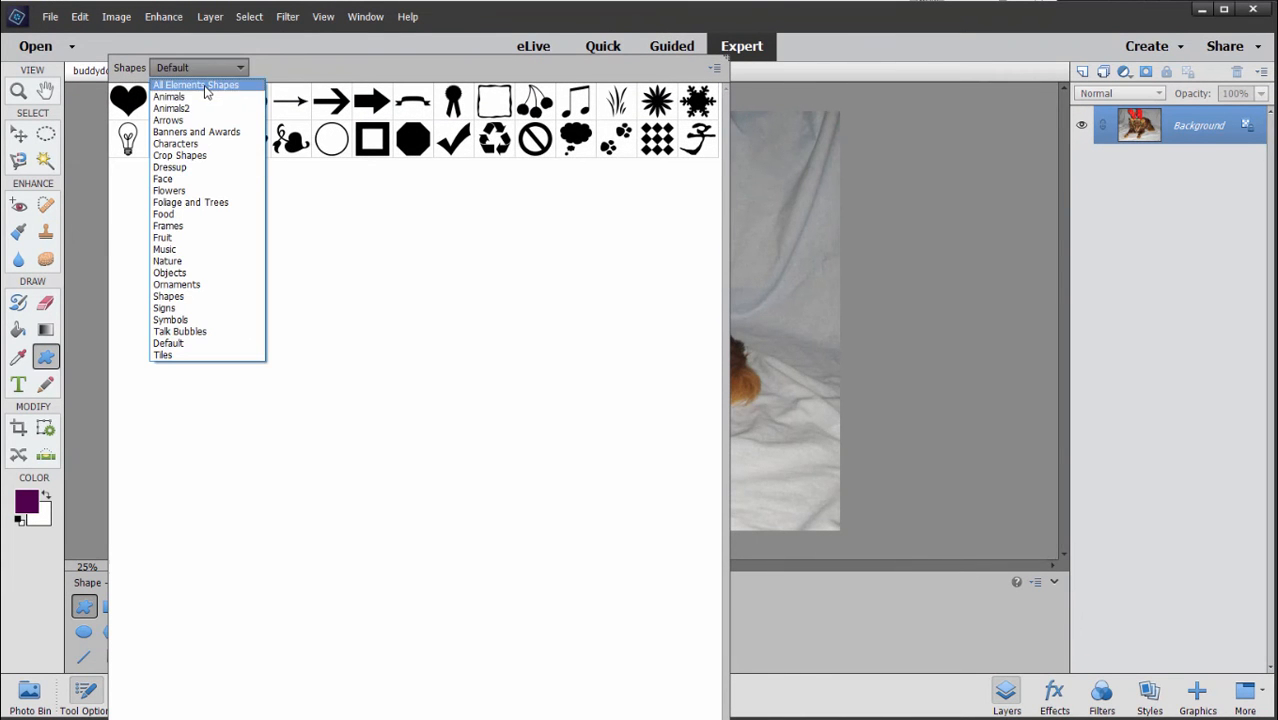
left_click(206, 86)
- Browse the shape library, shrink the picker again and choose the Seal shape
scroll(550, 300, "down", 5)
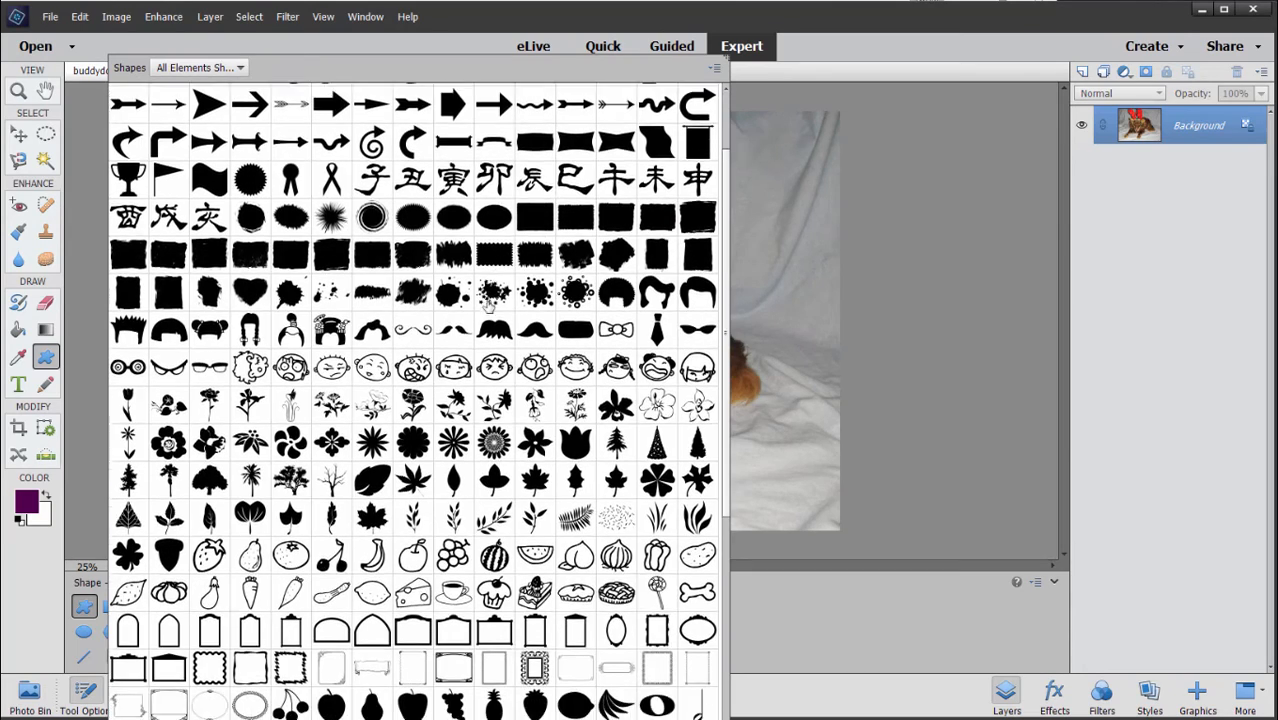
scroll(512, 309, "down", 8)
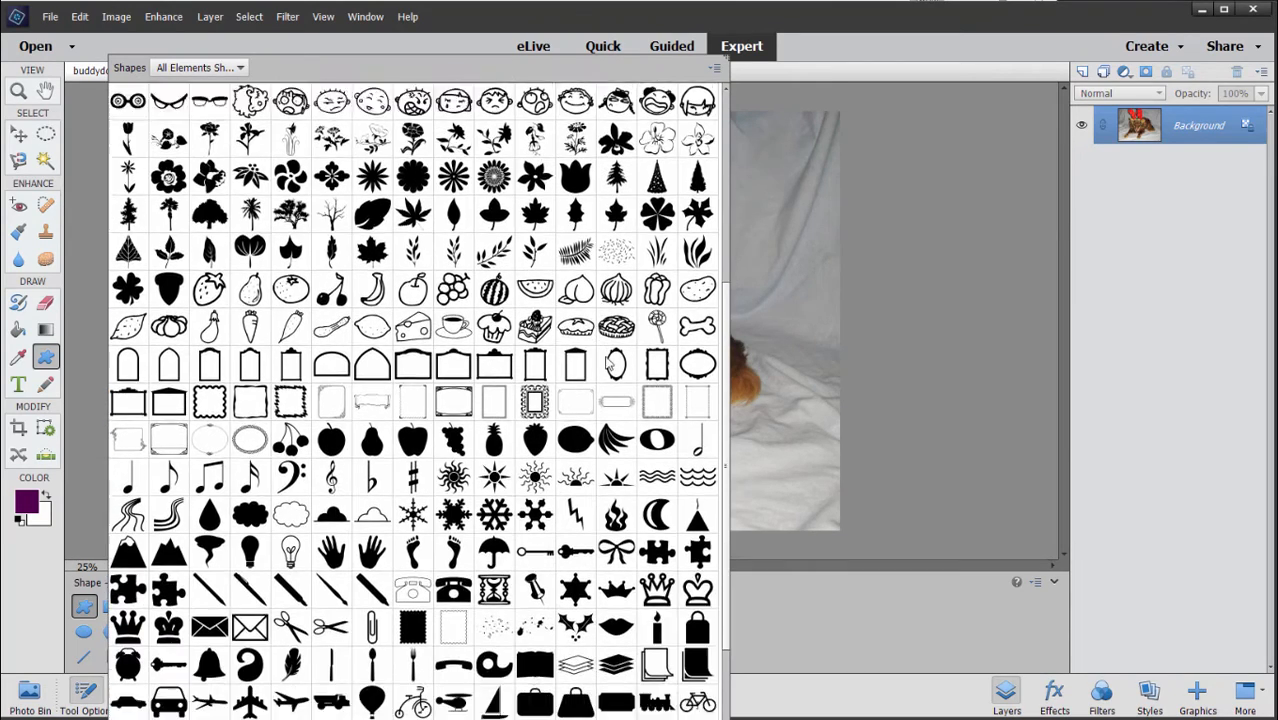
scroll(655, 393, "down", 8)
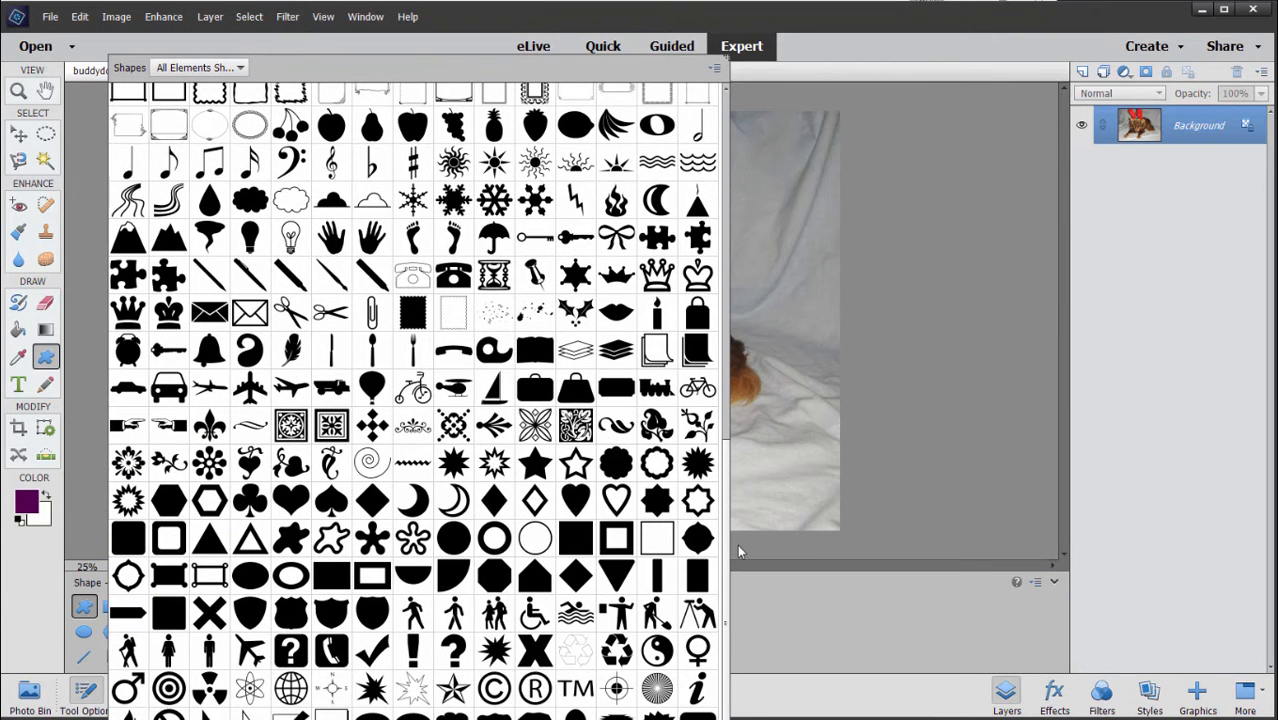
scroll(458, 320, "up", 4)
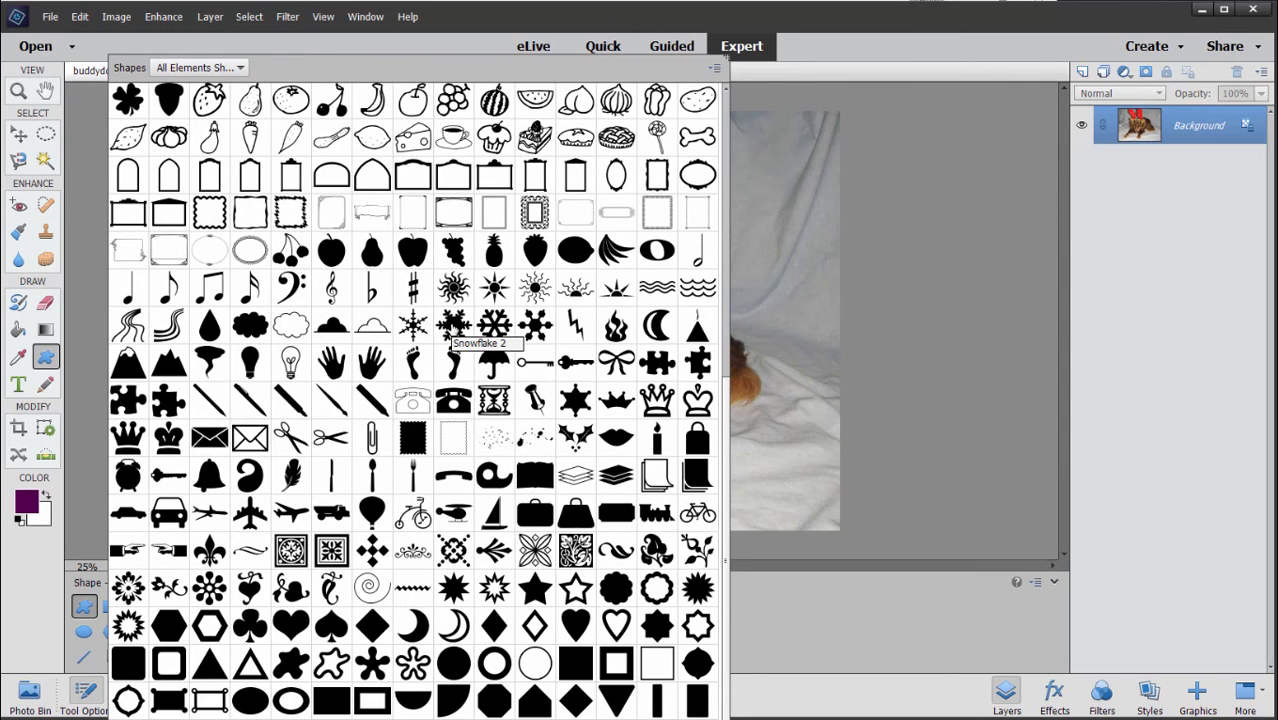
scroll(455, 325, "up", 5)
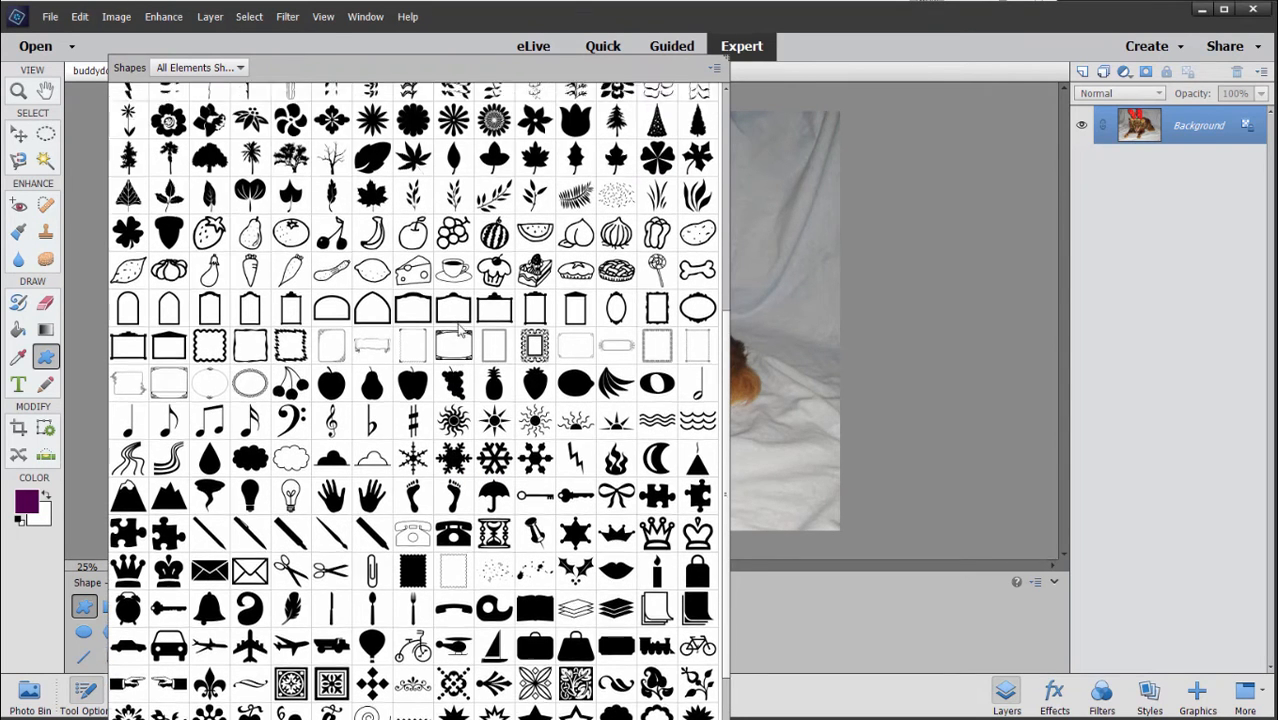
scroll(459, 327, "up", 6)
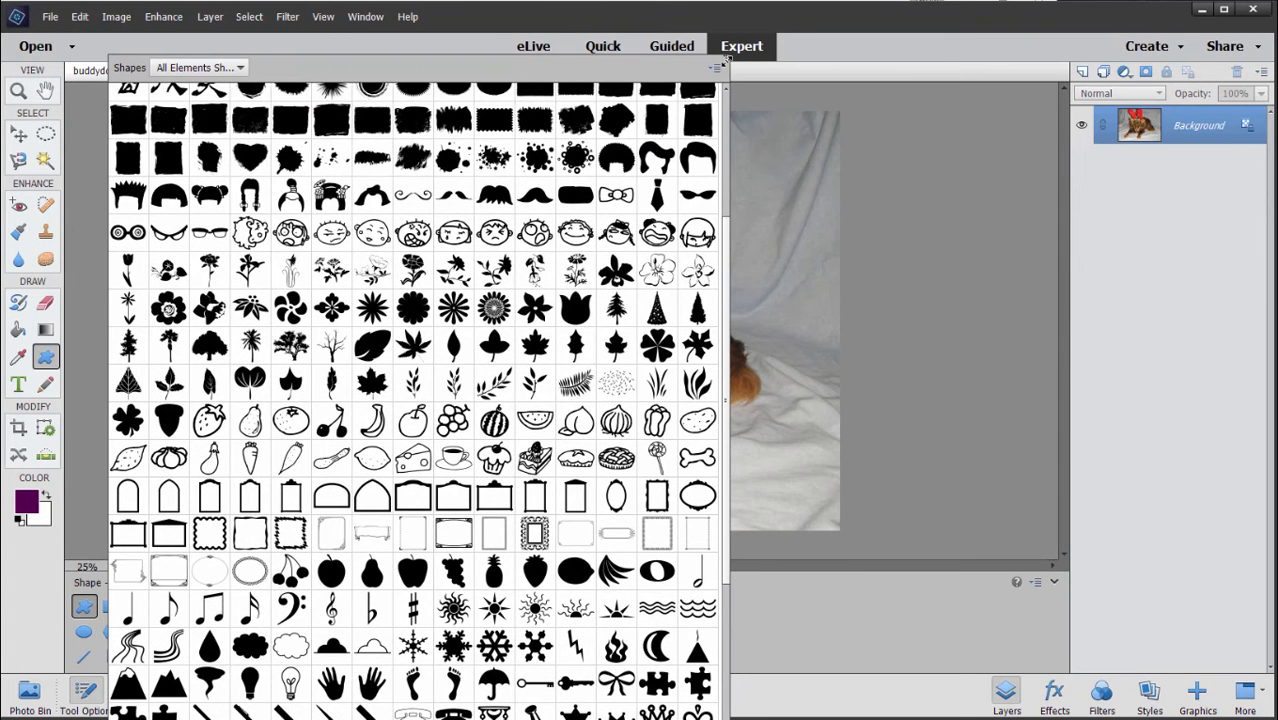
left_click_drag(720, 65, 458, 522)
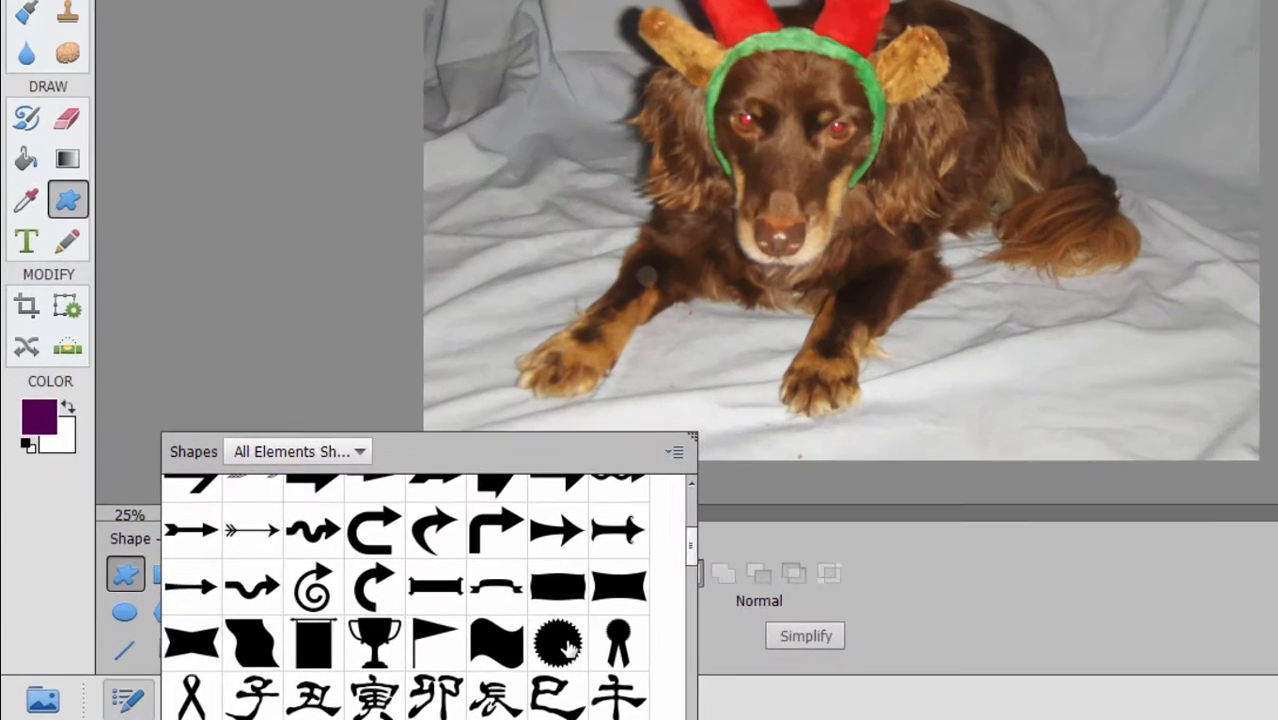
left_click(378, 658)
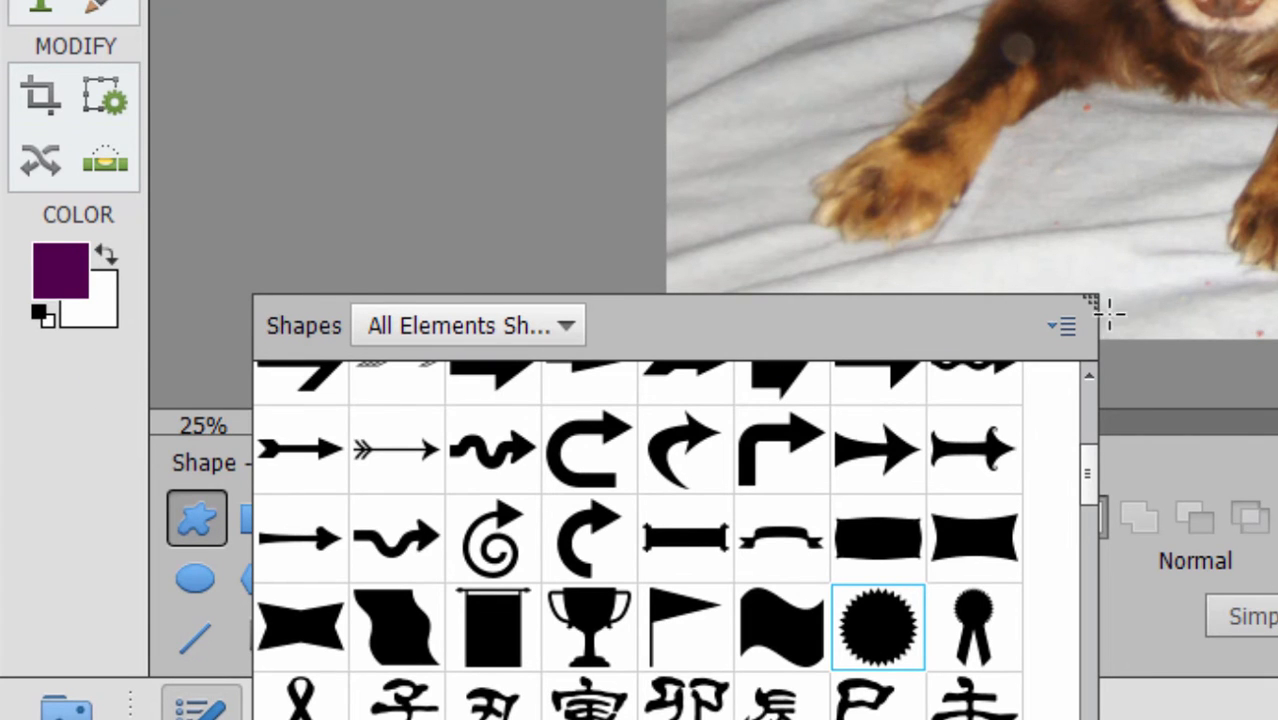
left_click(196, 518)
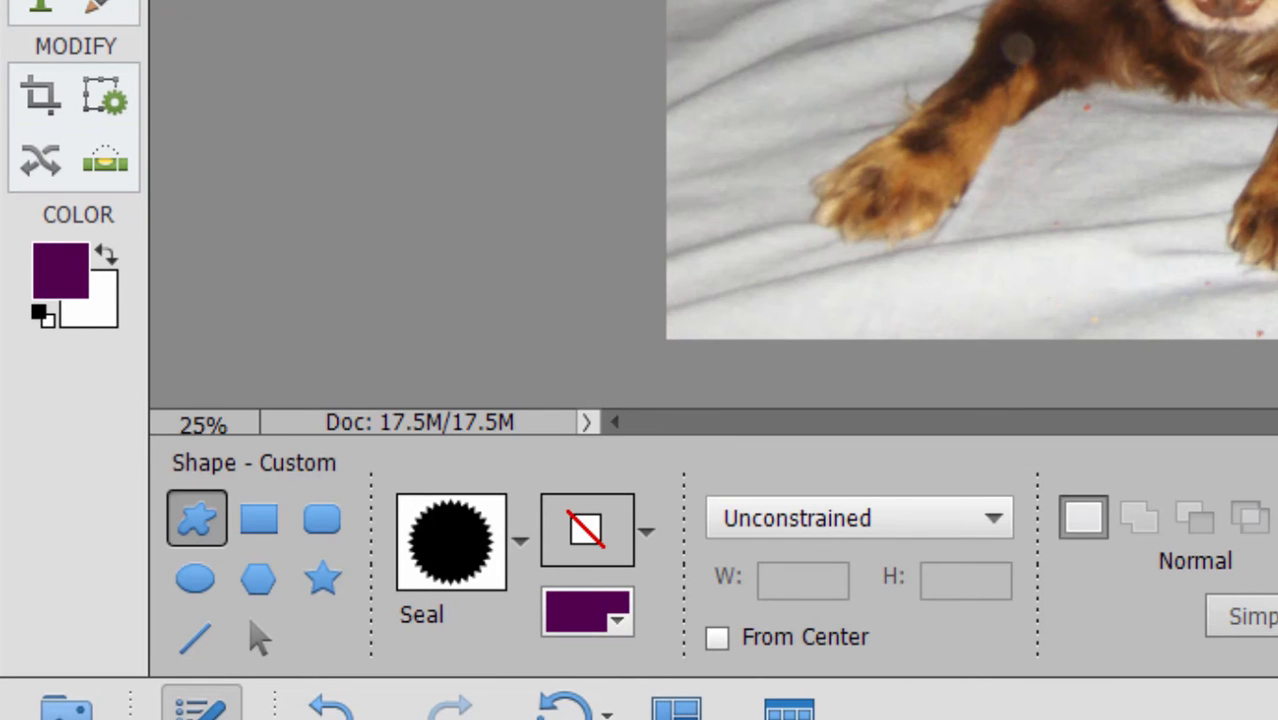
- Set the foreground color to bright yellow, hex ebff11
left_click(65, 266)
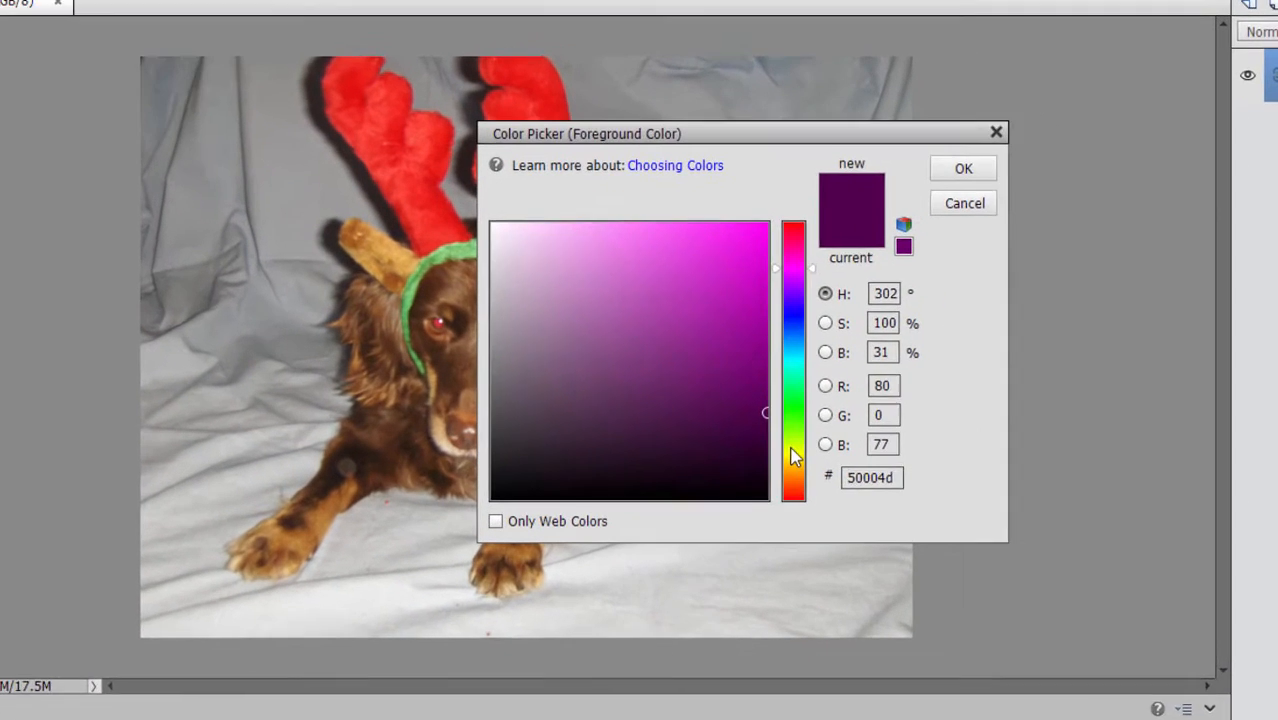
left_click(796, 449)
left_click_drag(640, 400, 643, 260)
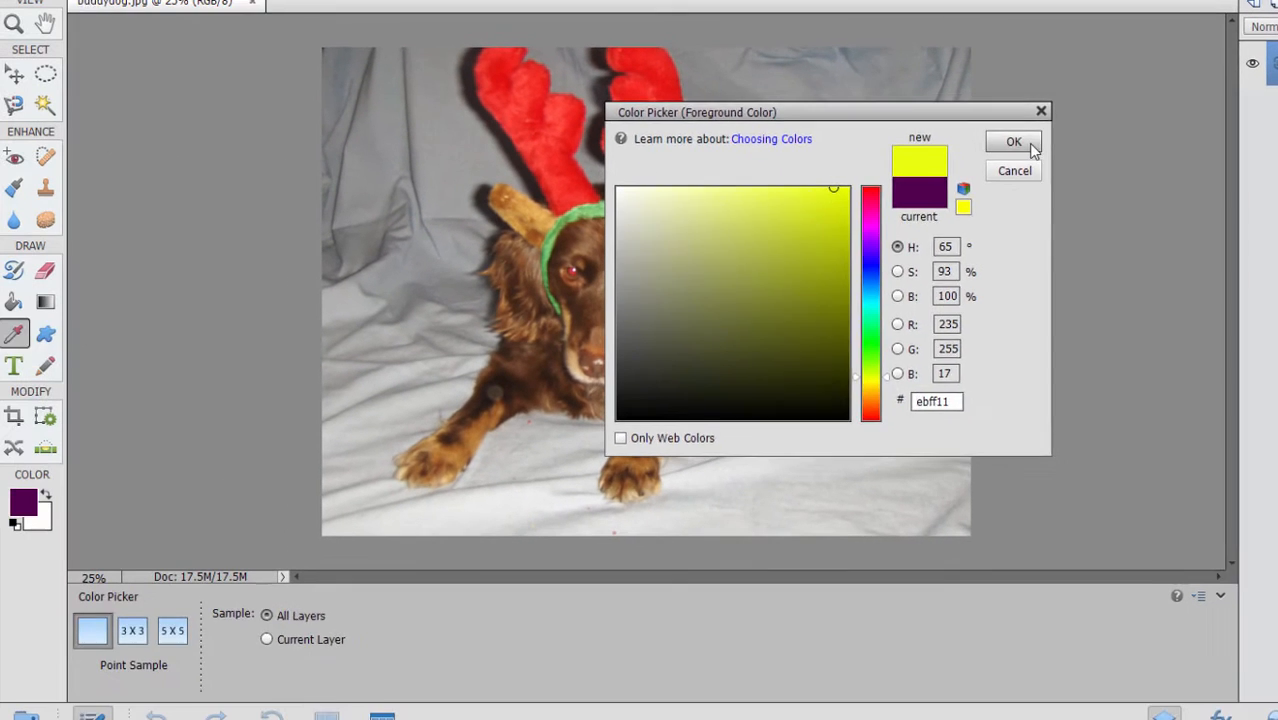
left_click(957, 172)
- Draw yellow Seal shapes over the dog photo
left_click_drag(266, 140, 436, 266)
left_click_drag(594, 214, 808, 466)
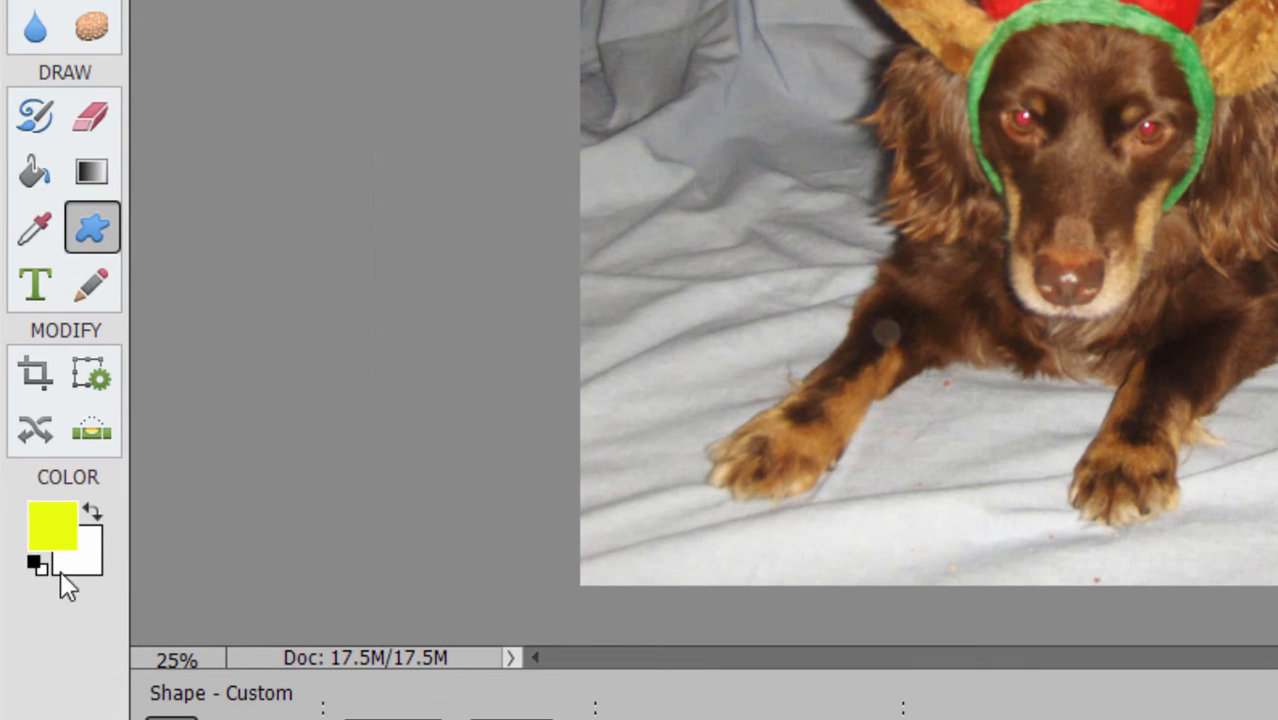
- Reset the foreground and background colors to the default black and white
left_click(47, 530)
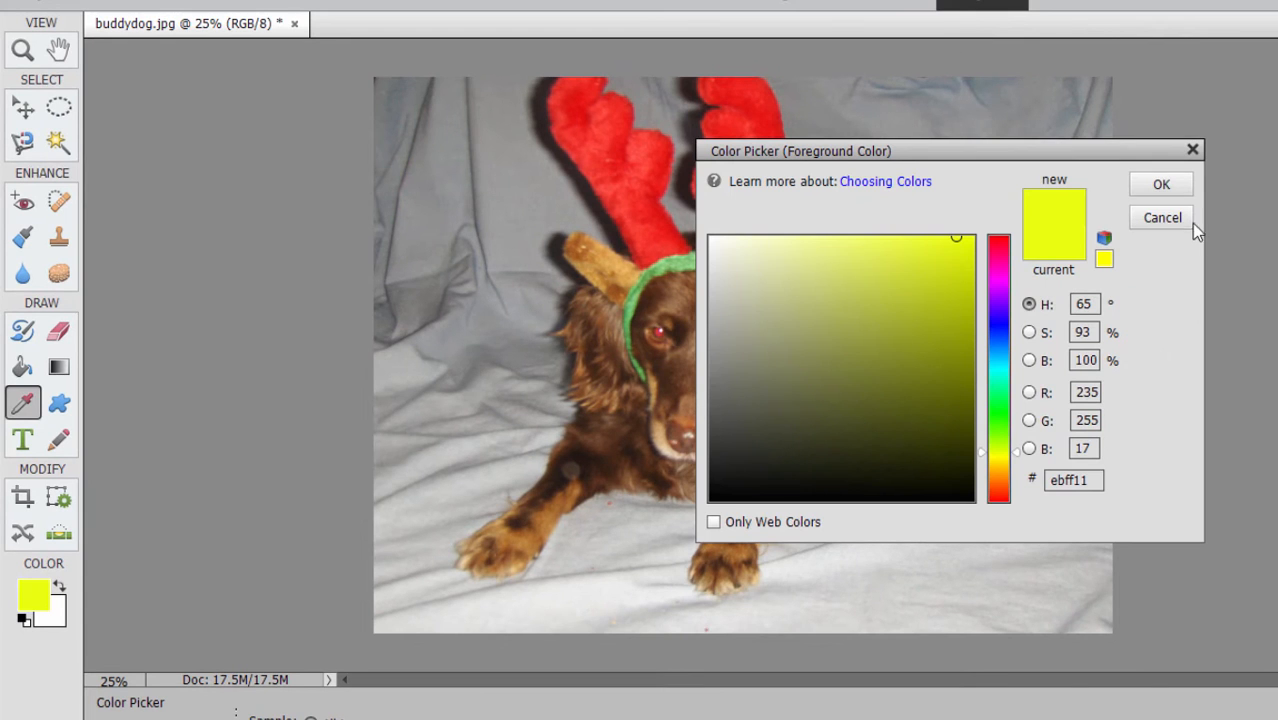
left_click(1192, 222)
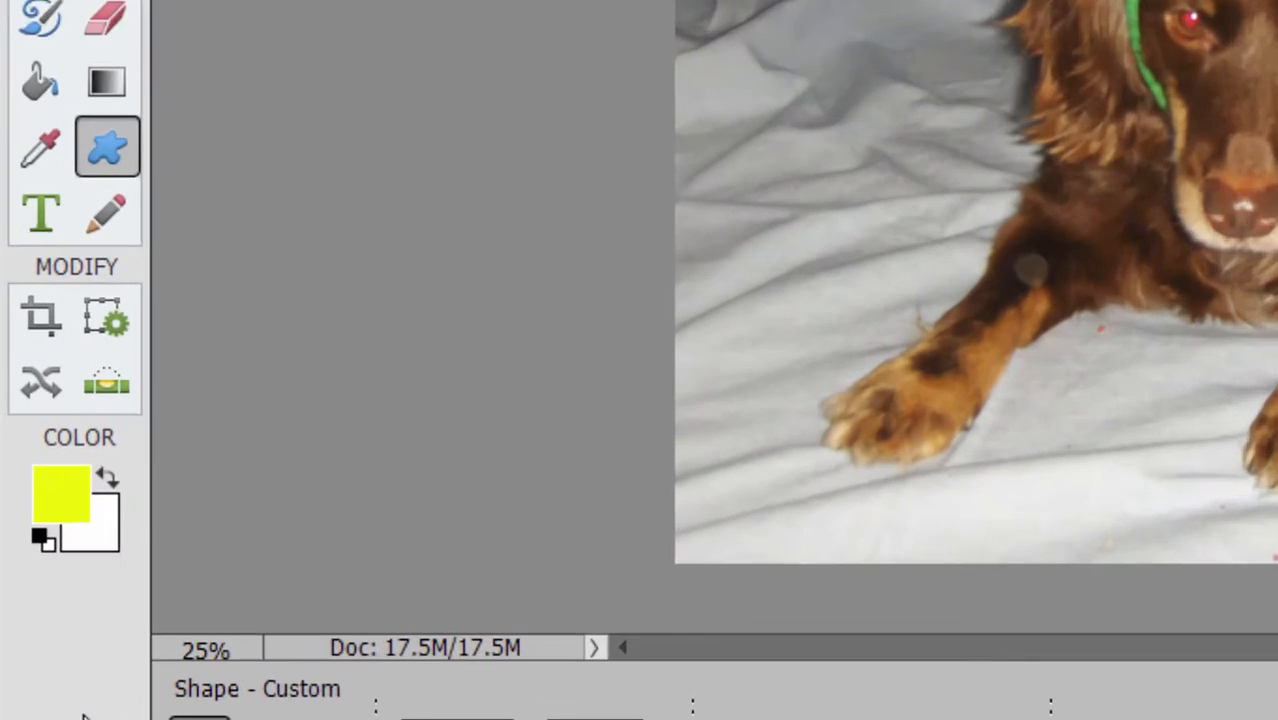
key("d")
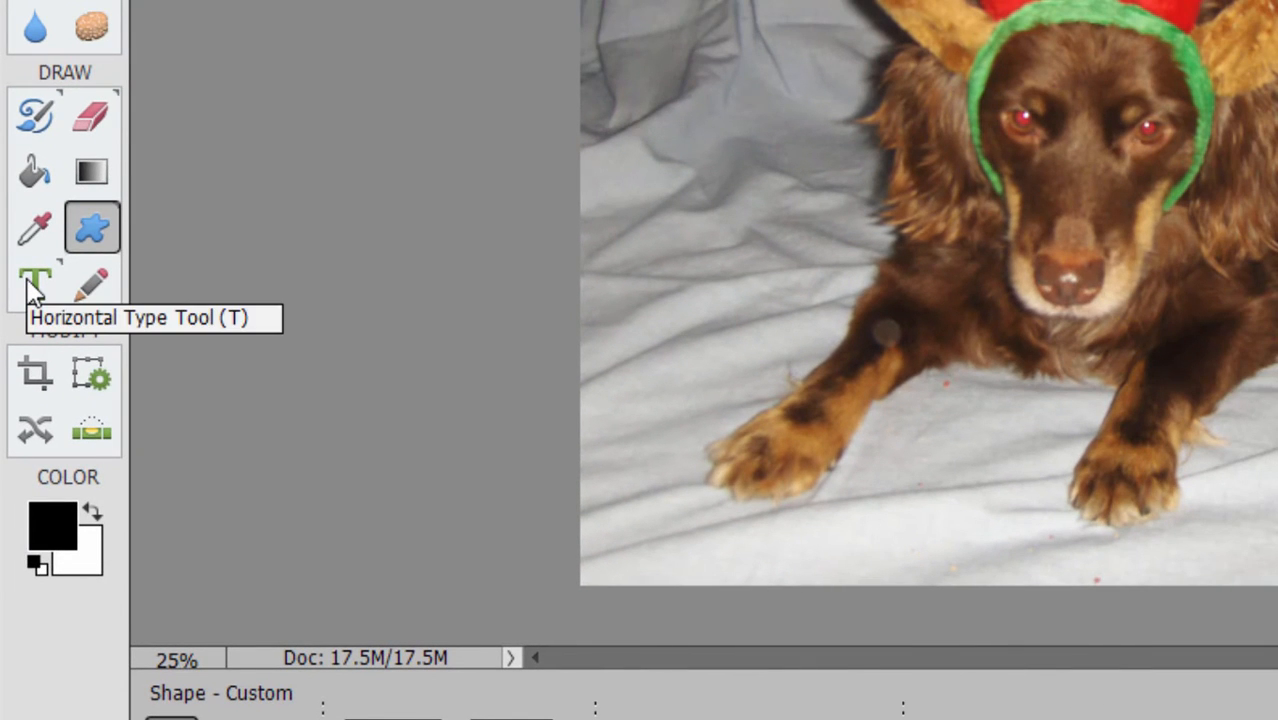
- Add the black horizontal text "Photoshop Elements" in 48 pt Myriad Pro and move it down over the dog's front paws
left_click(35, 286)
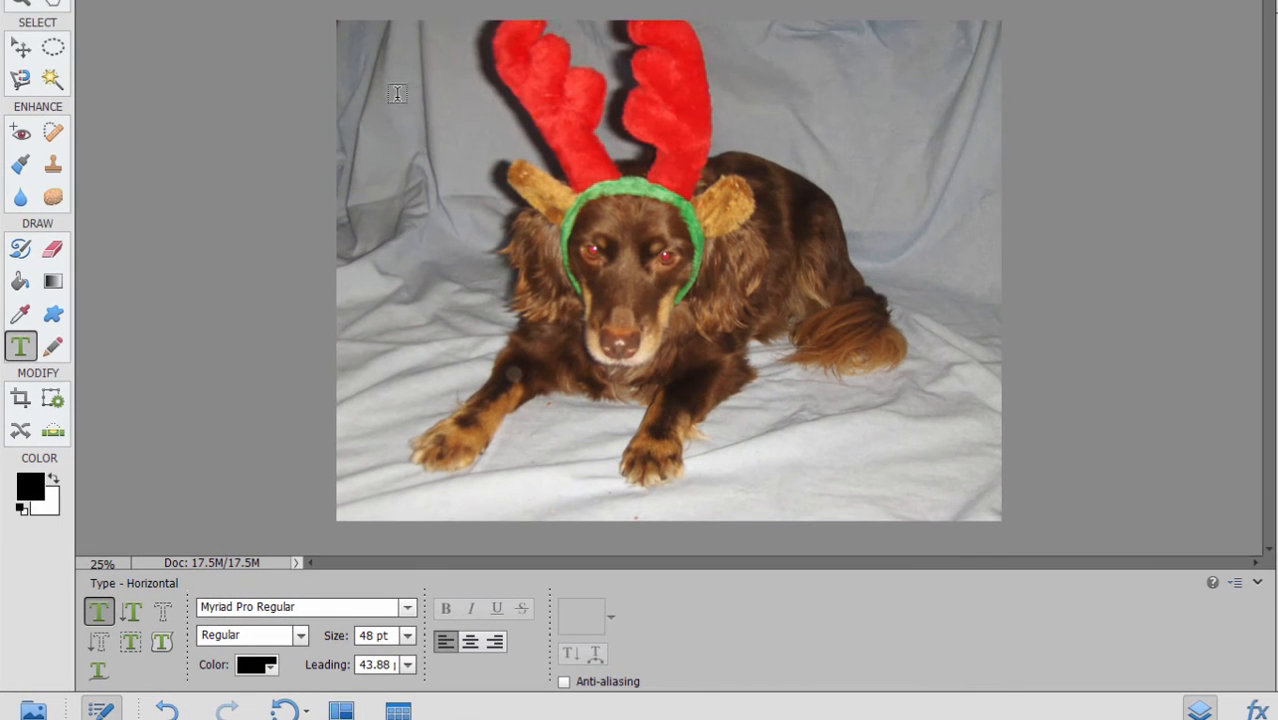
left_click(397, 93)
type("Photoshop Elements")
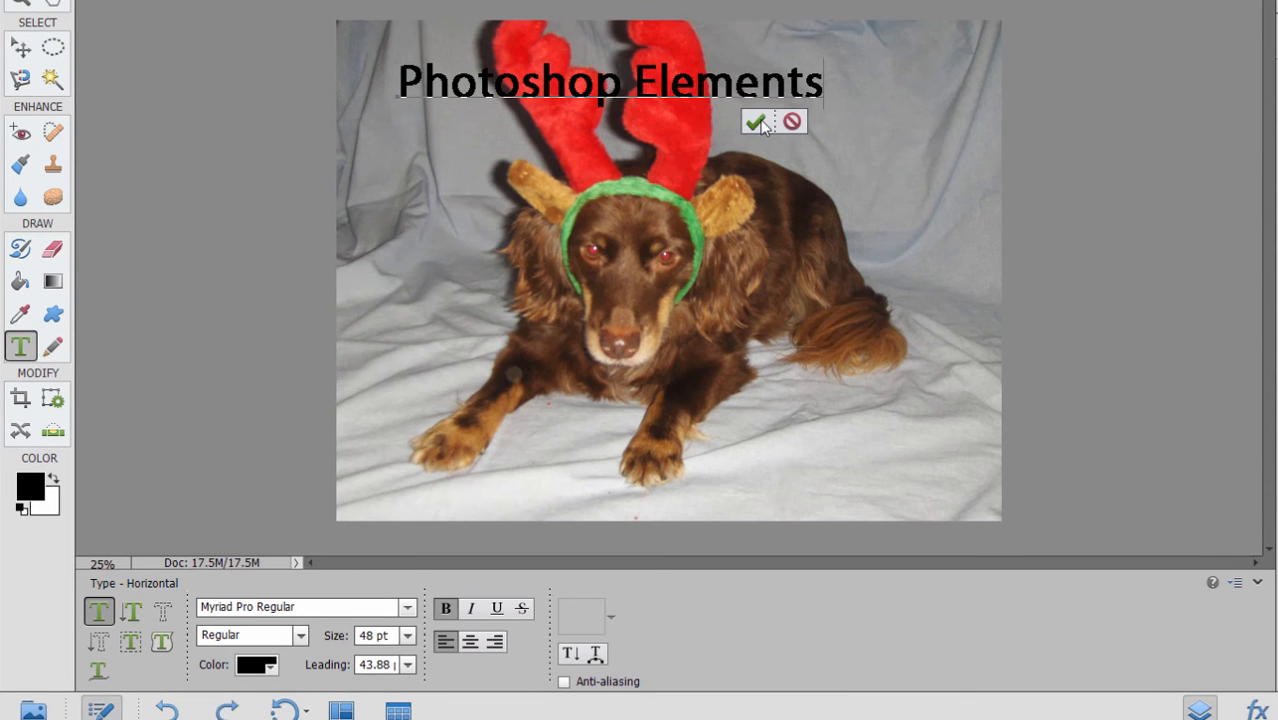
left_click(760, 122)
left_click_drag(600, 95, 629, 461)
double_click(726, 448)
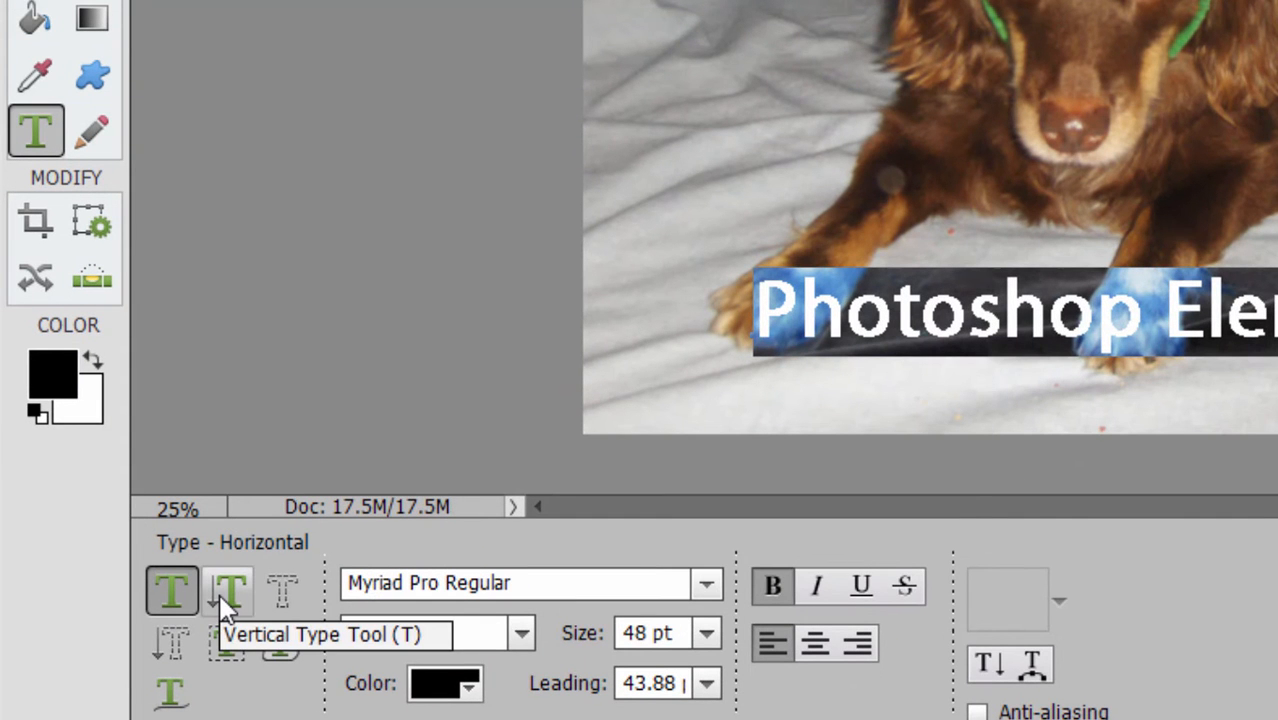
- Try adding the vertical text "ToptoBot" down the photo's left side with the Vertical Type tool
left_click(228, 583)
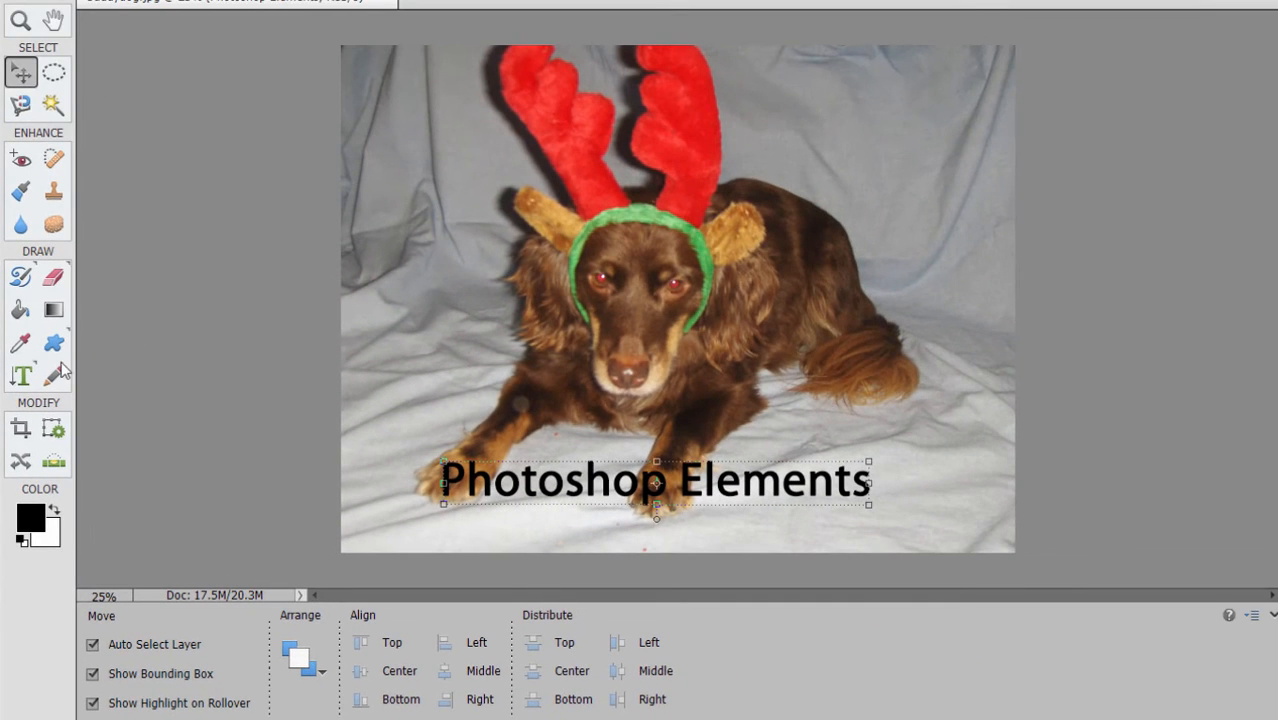
left_click(22, 376)
left_click(421, 122)
type("ToptoBot")
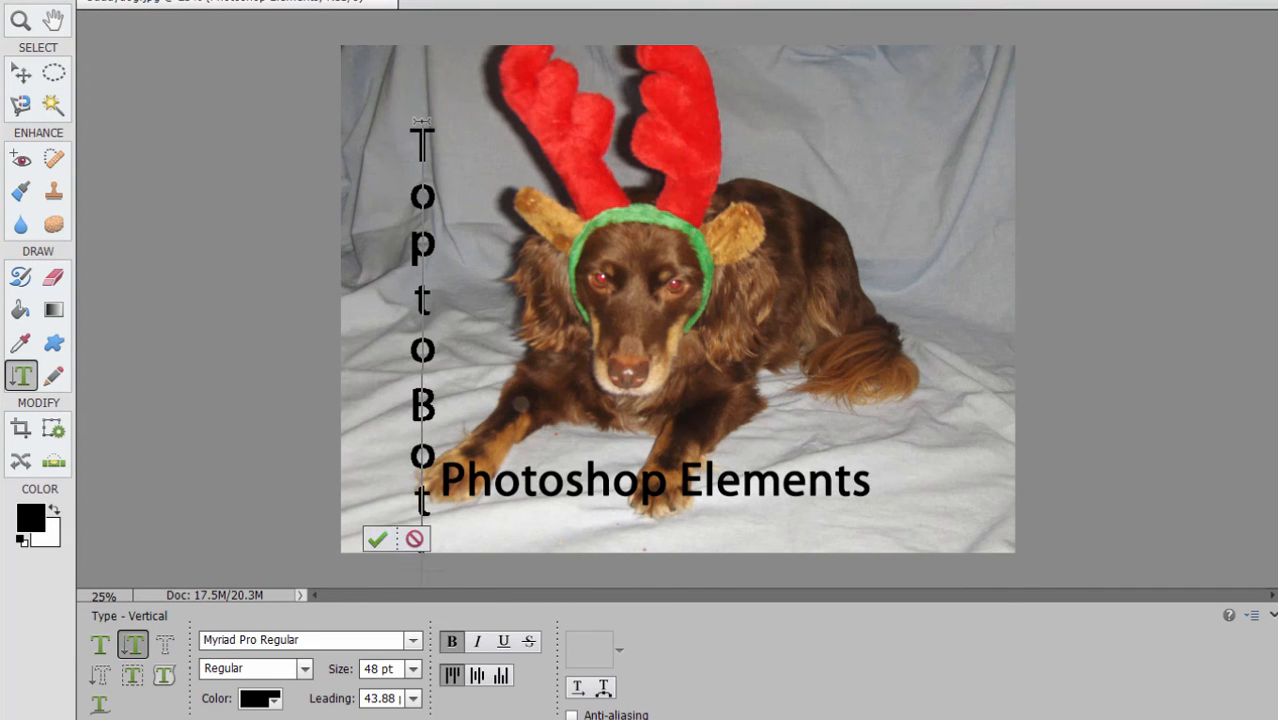
left_click(414, 539)
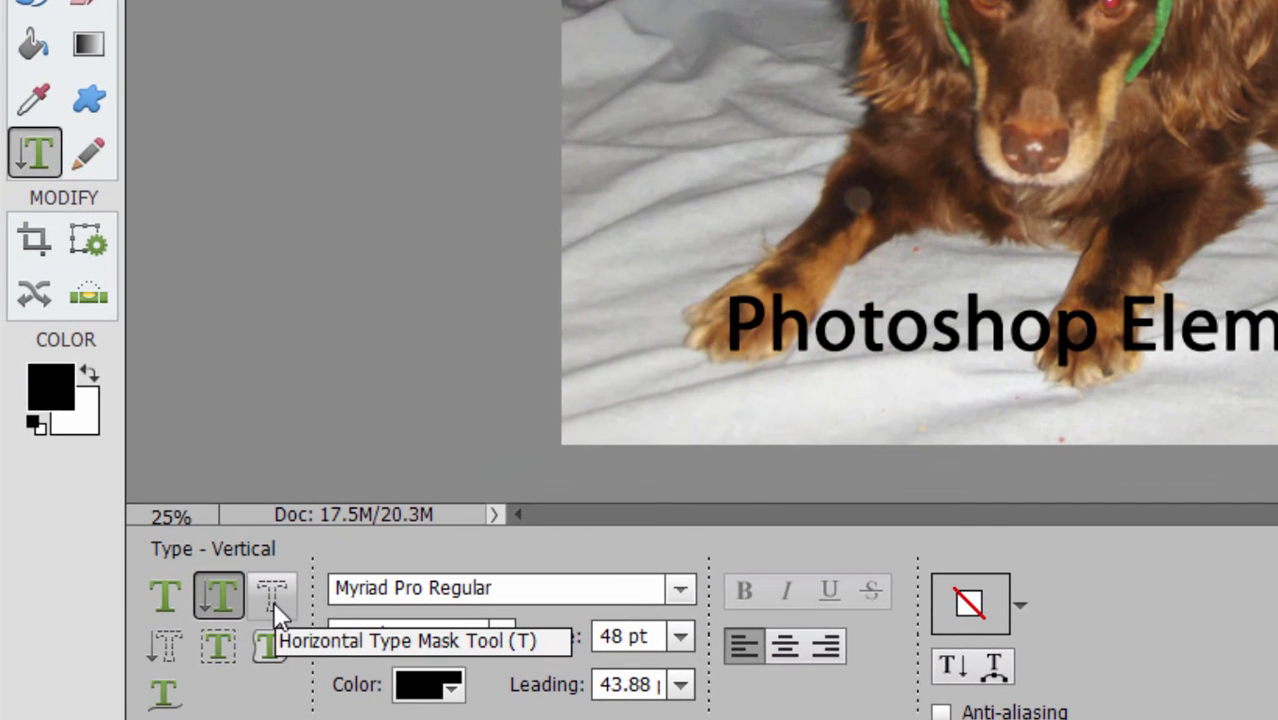
- Try creating the text selection "Buddy Dog" across the dog's head with the Horizontal Type Mask tool, and undo it
left_click(273, 596)
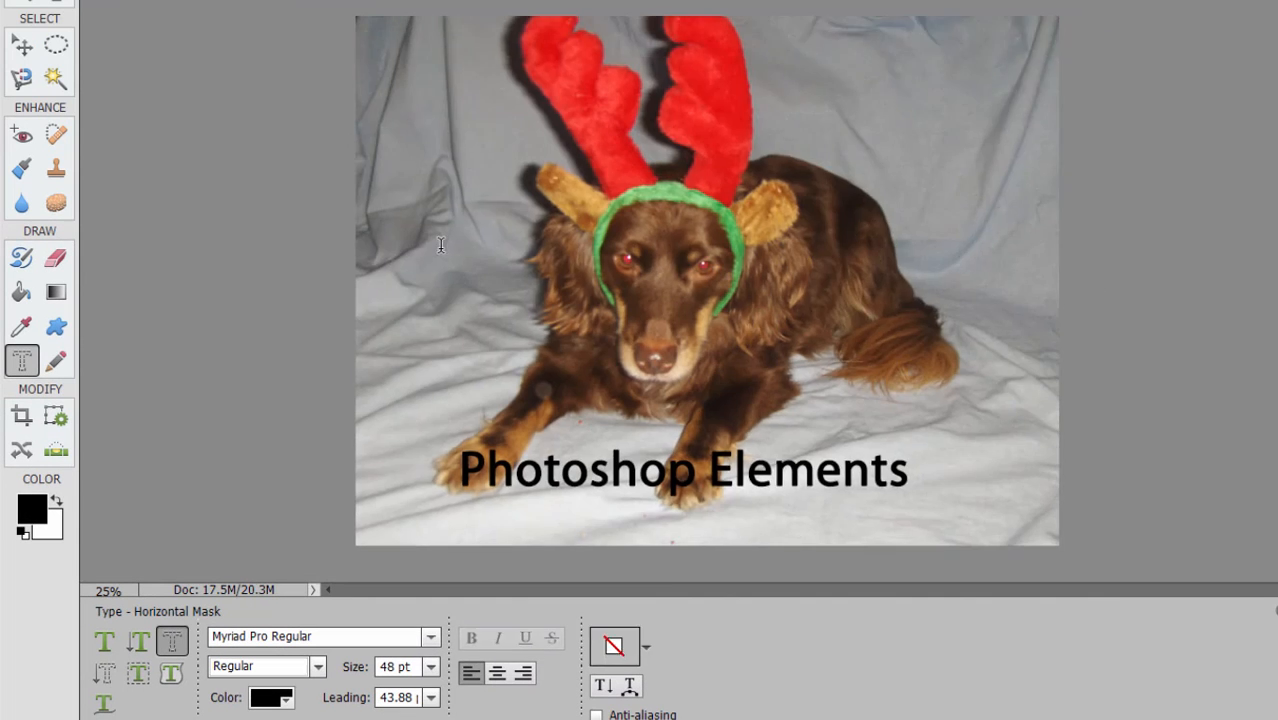
left_click(438, 245)
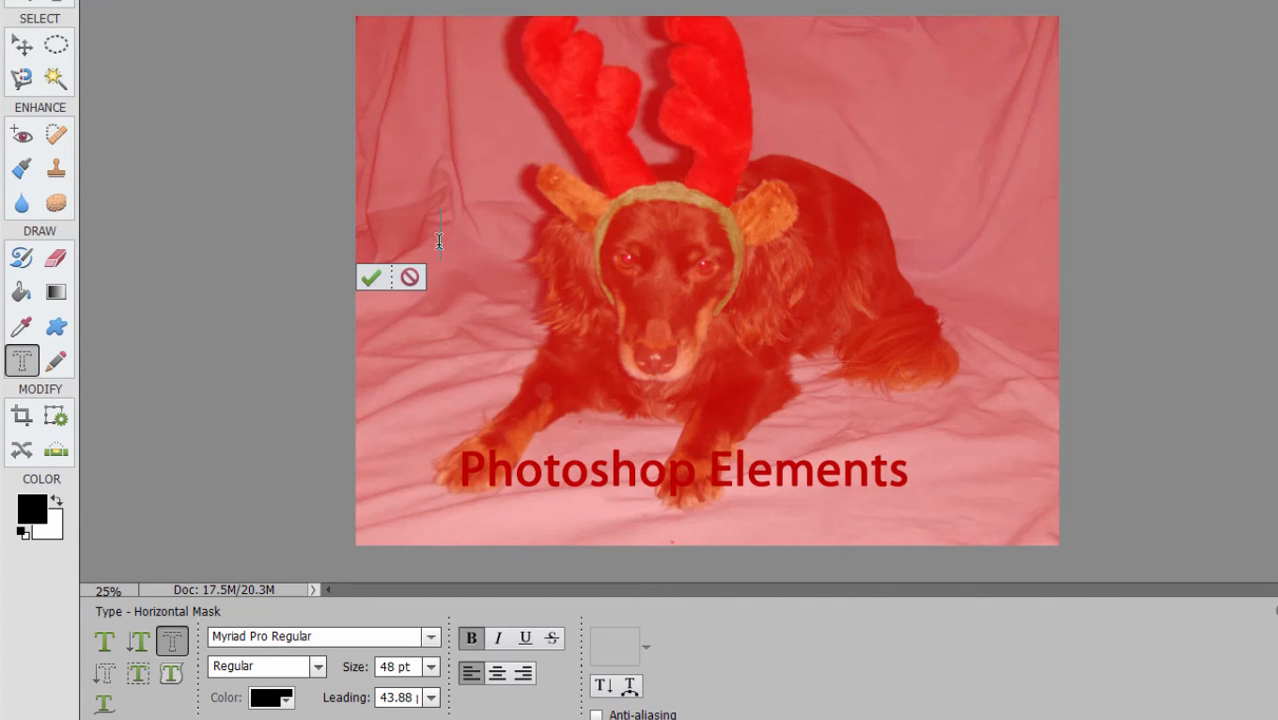
type("Buddy Dog")
key("ctrl+Return")
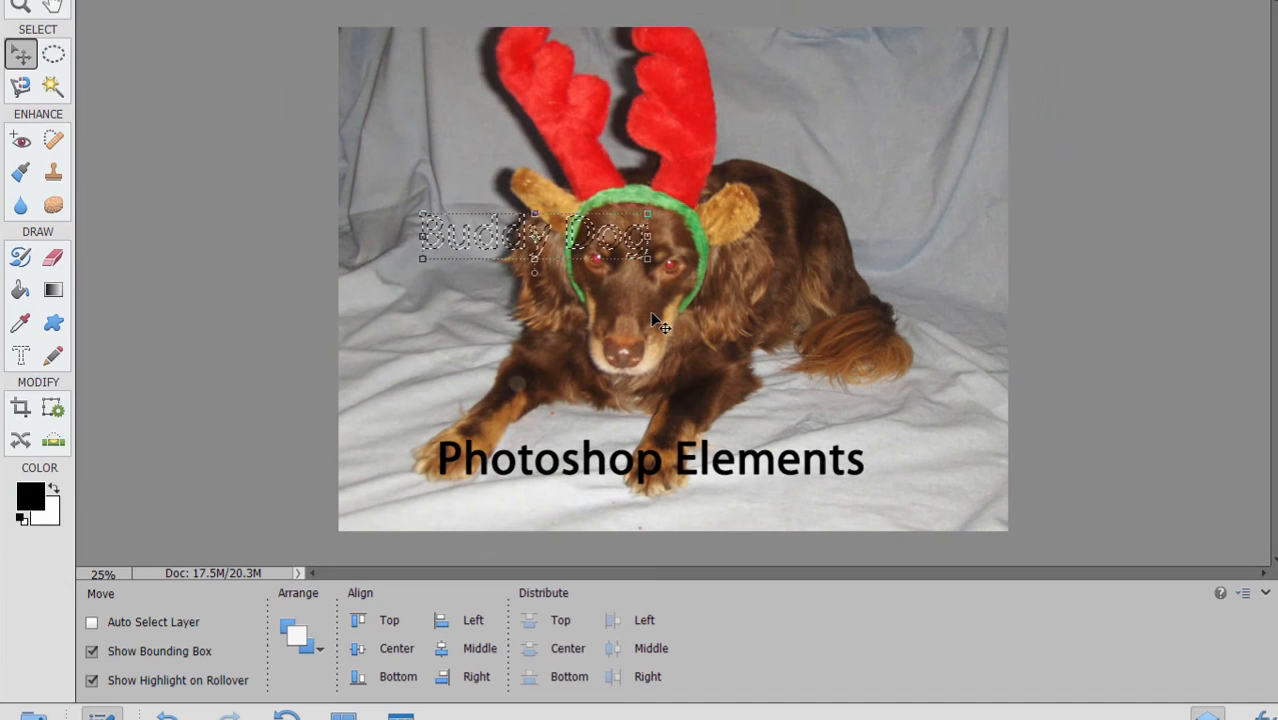
key("ctrl+z")
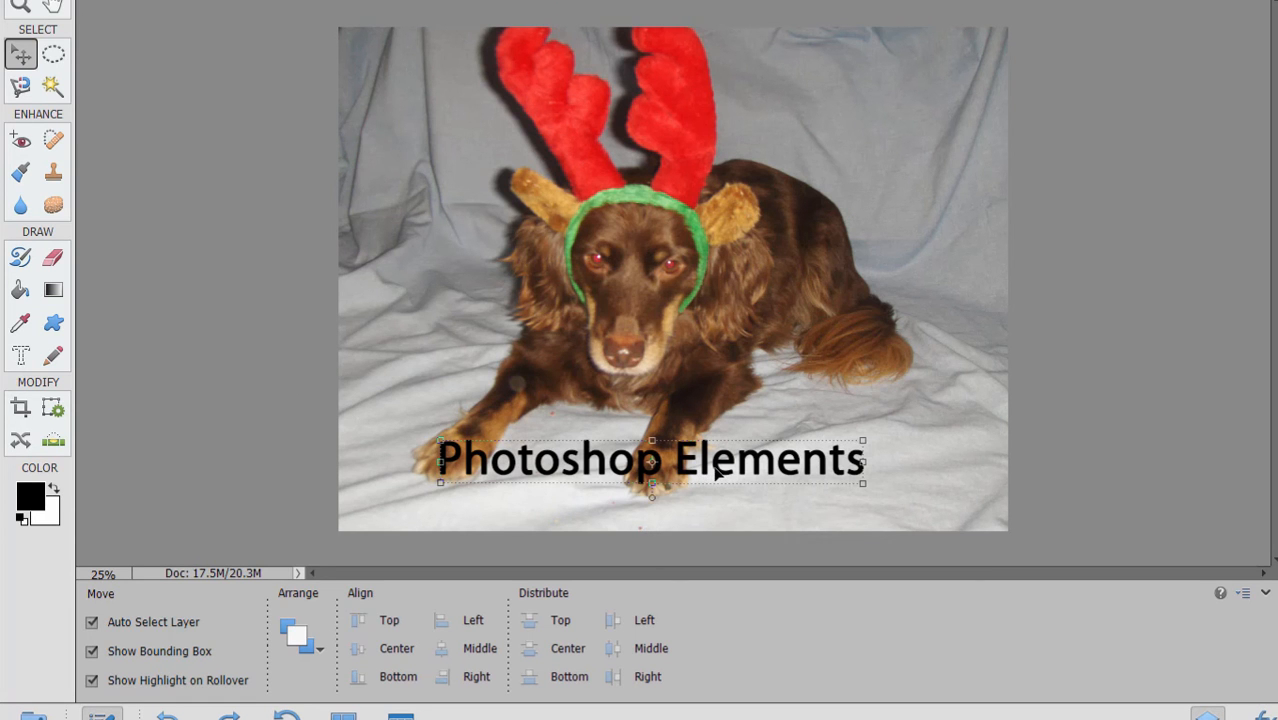
- Recolor the "Photoshop Elements" text yellow and move it up across the red antlers
double_click(714, 468)
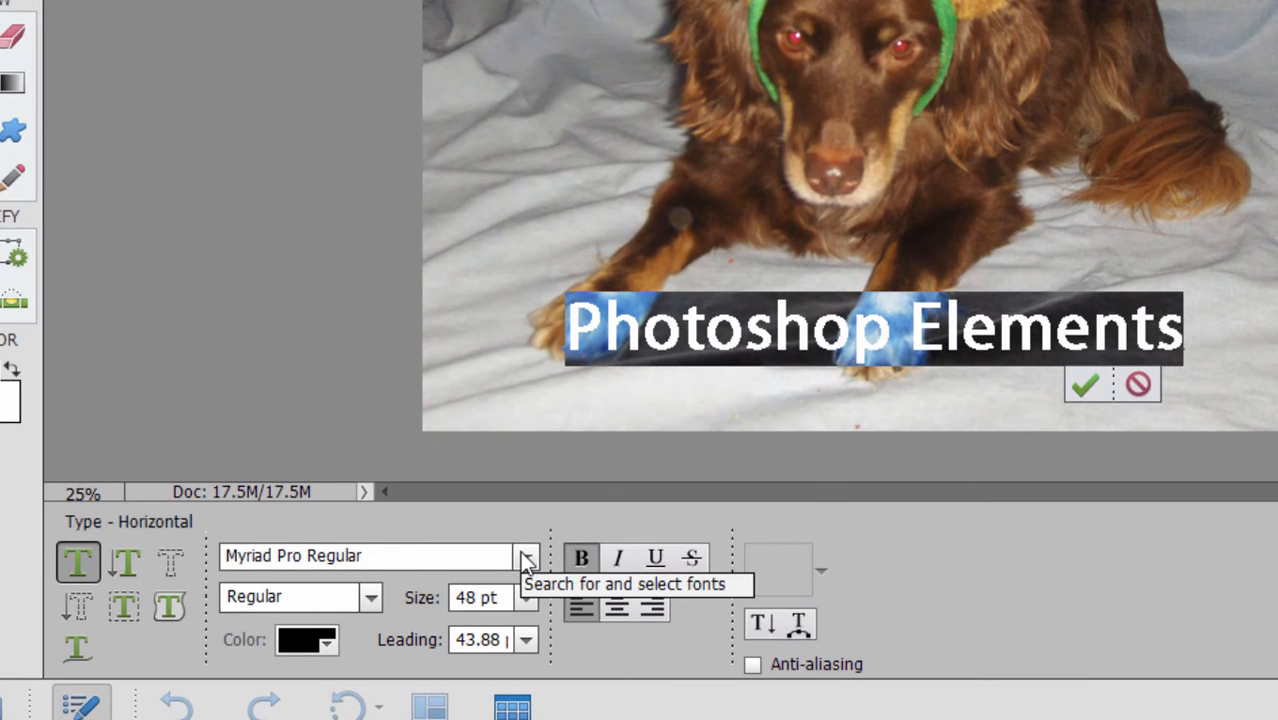
left_click(518, 560)
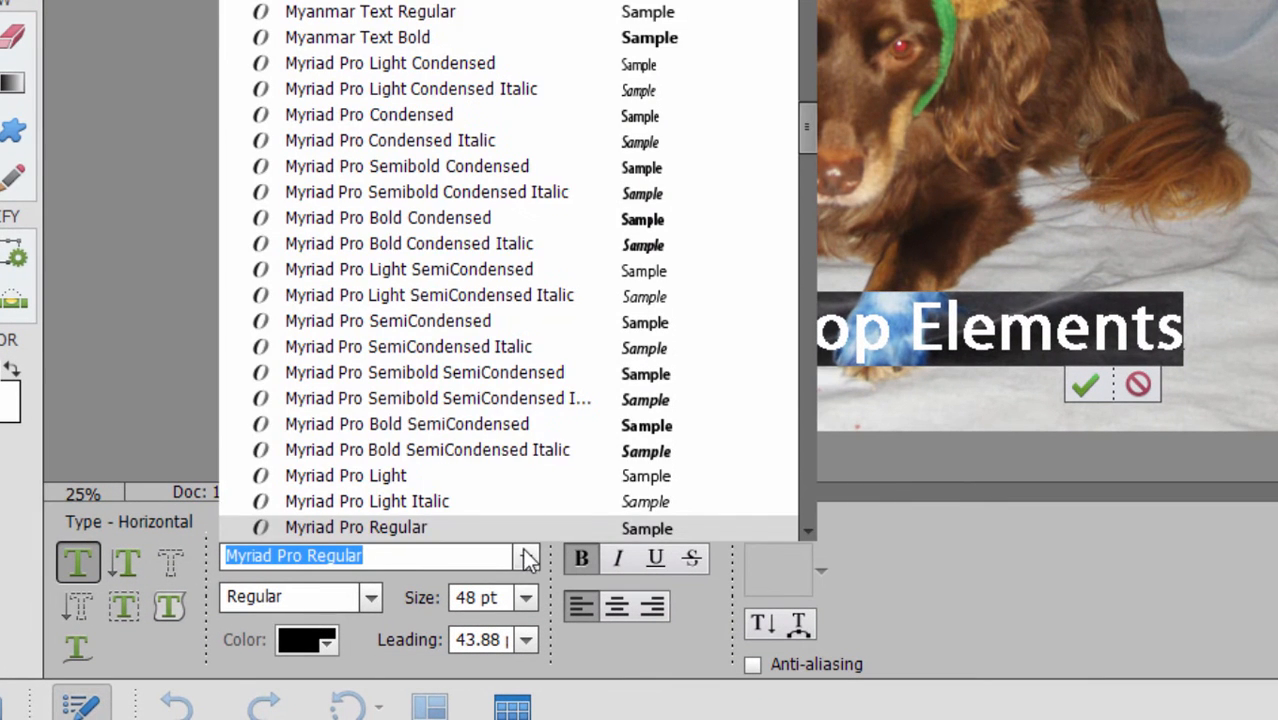
left_click(988, 639)
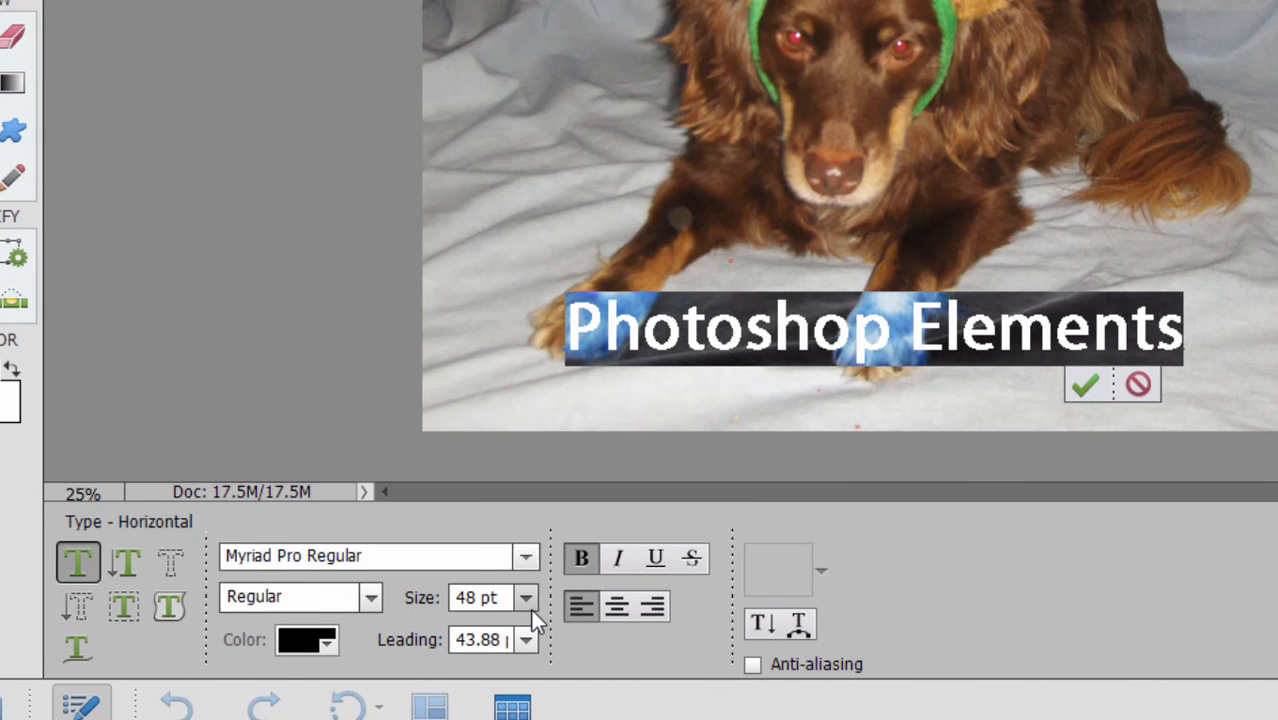
left_click(305, 640)
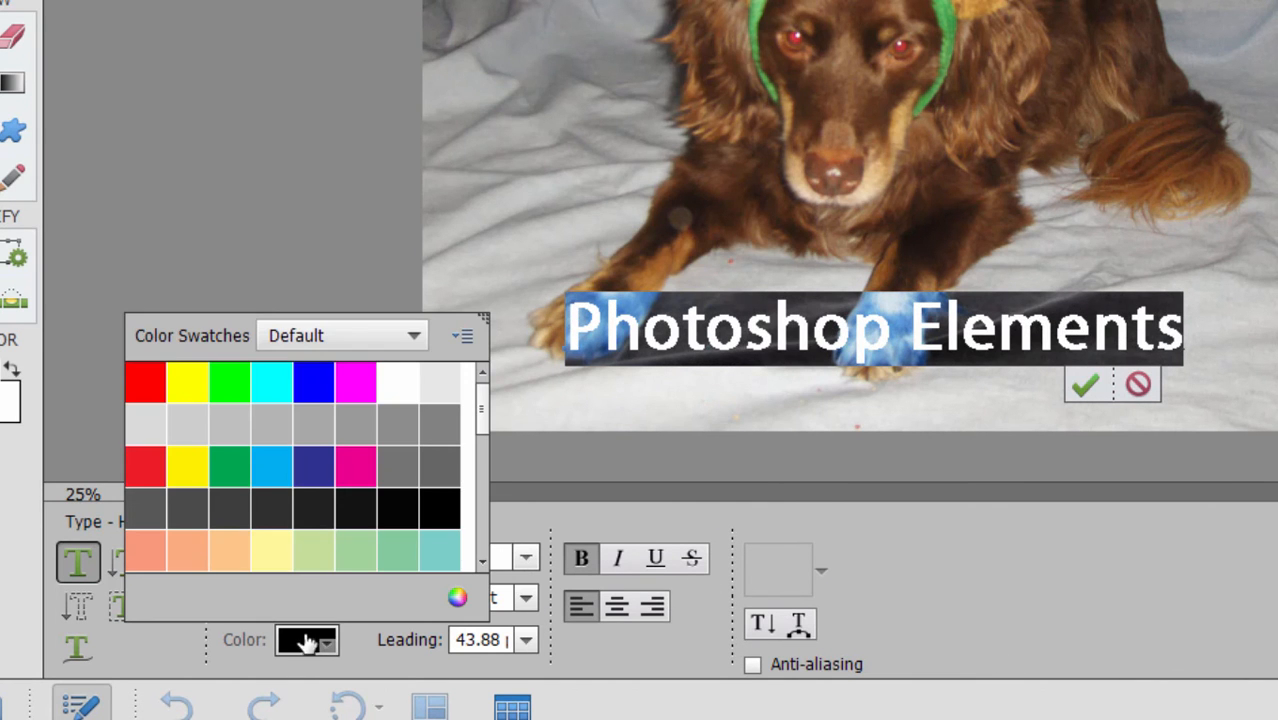
left_click(187, 381)
left_click(1086, 385)
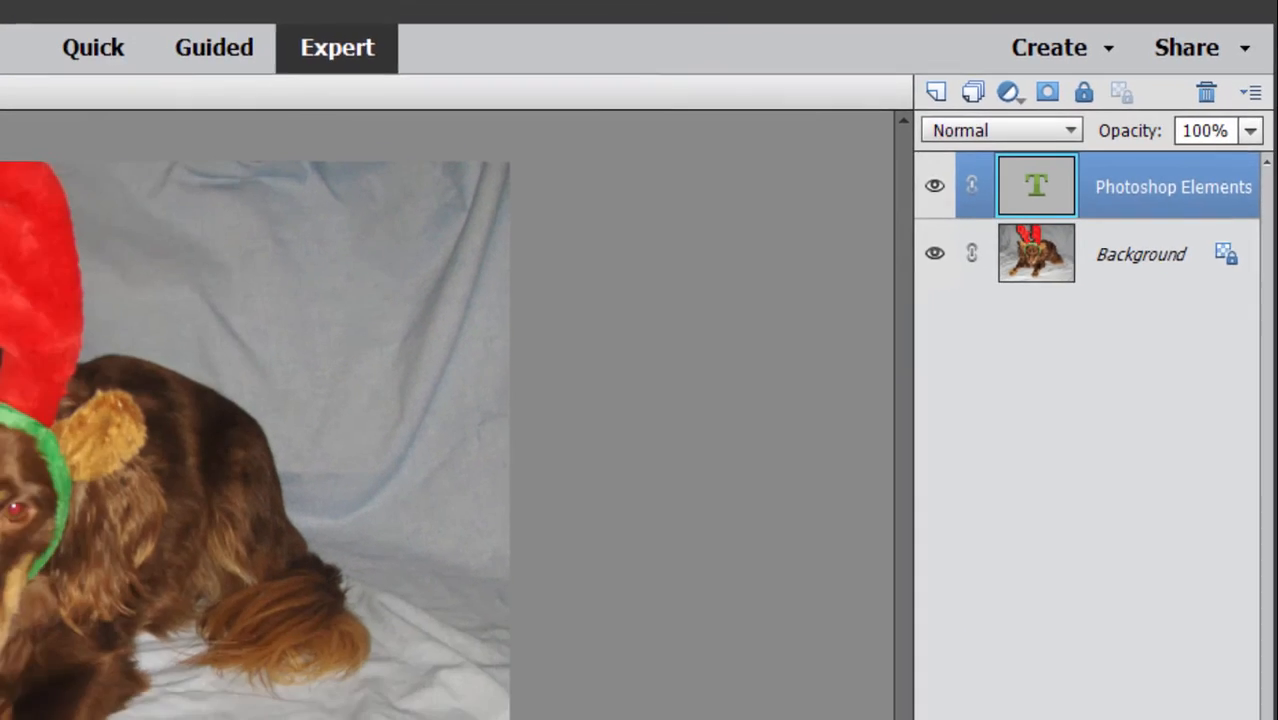
left_click_drag(570, 515, 619, 214)
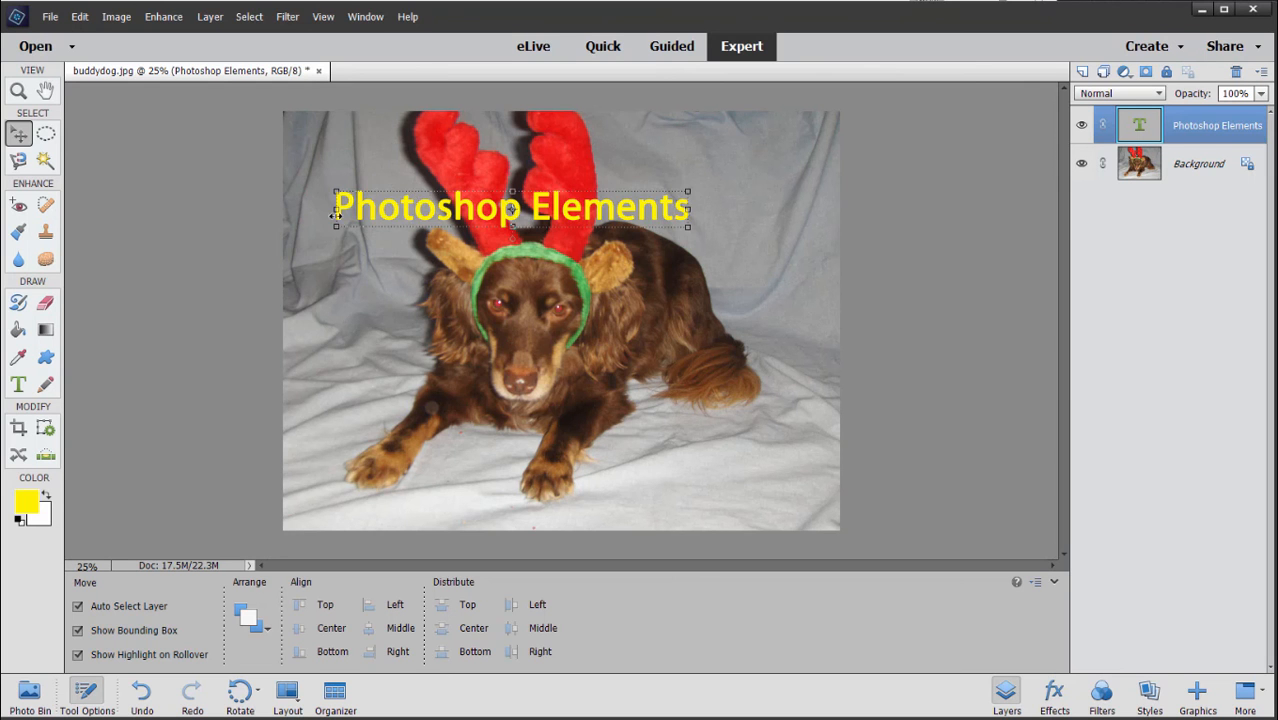
- Enlarge the "Photoshop Elements" text and skew it so it slopes slightly downward to the right
double_click(370, 206)
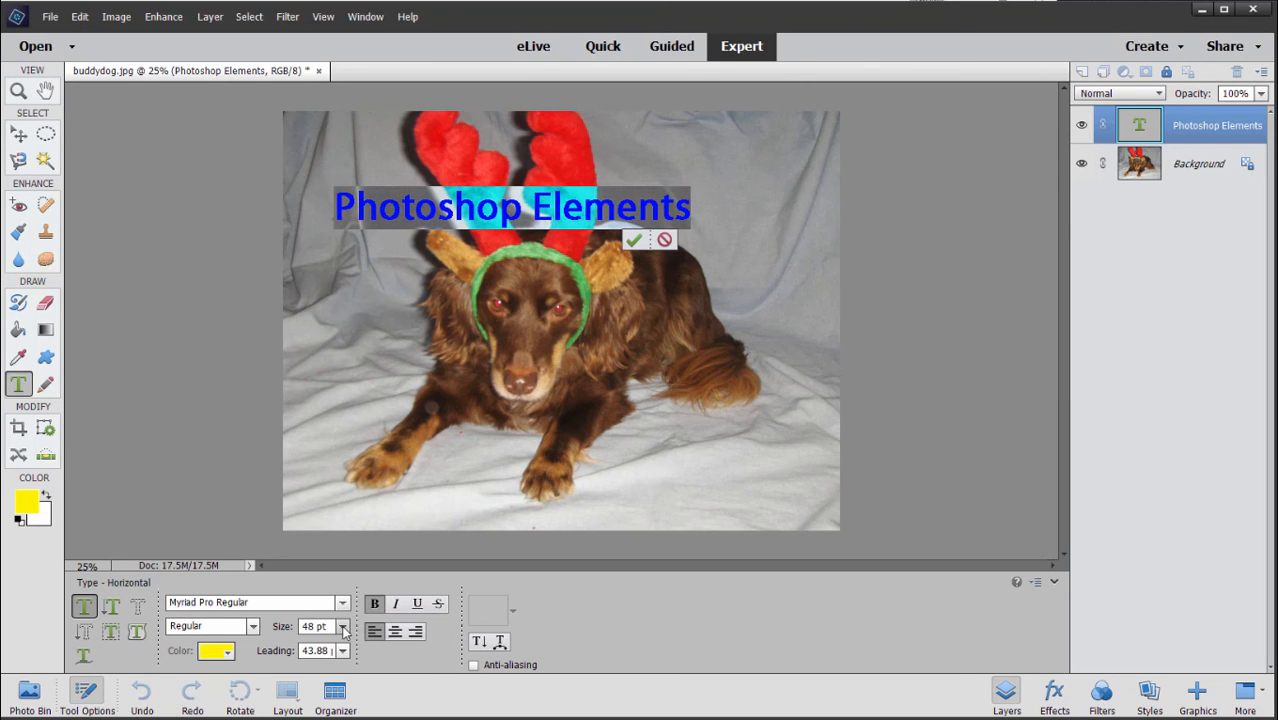
left_click(20, 137)
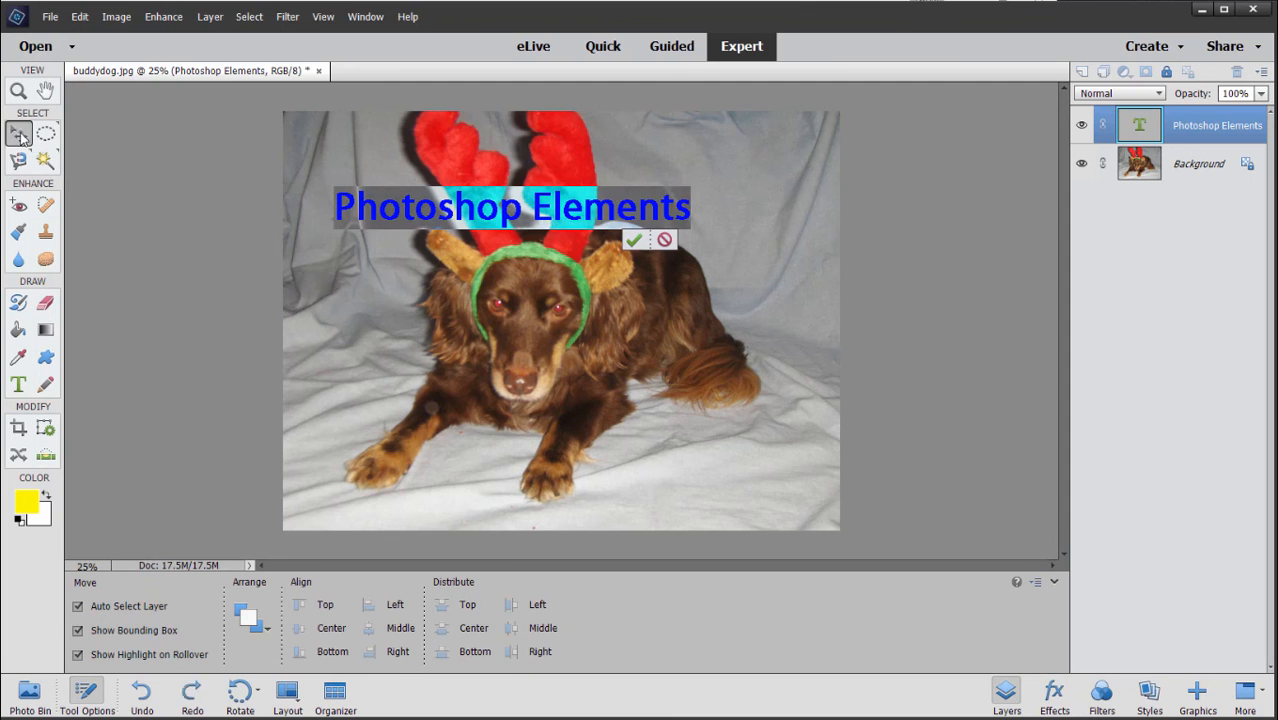
left_click_drag(688, 226, 738, 314)
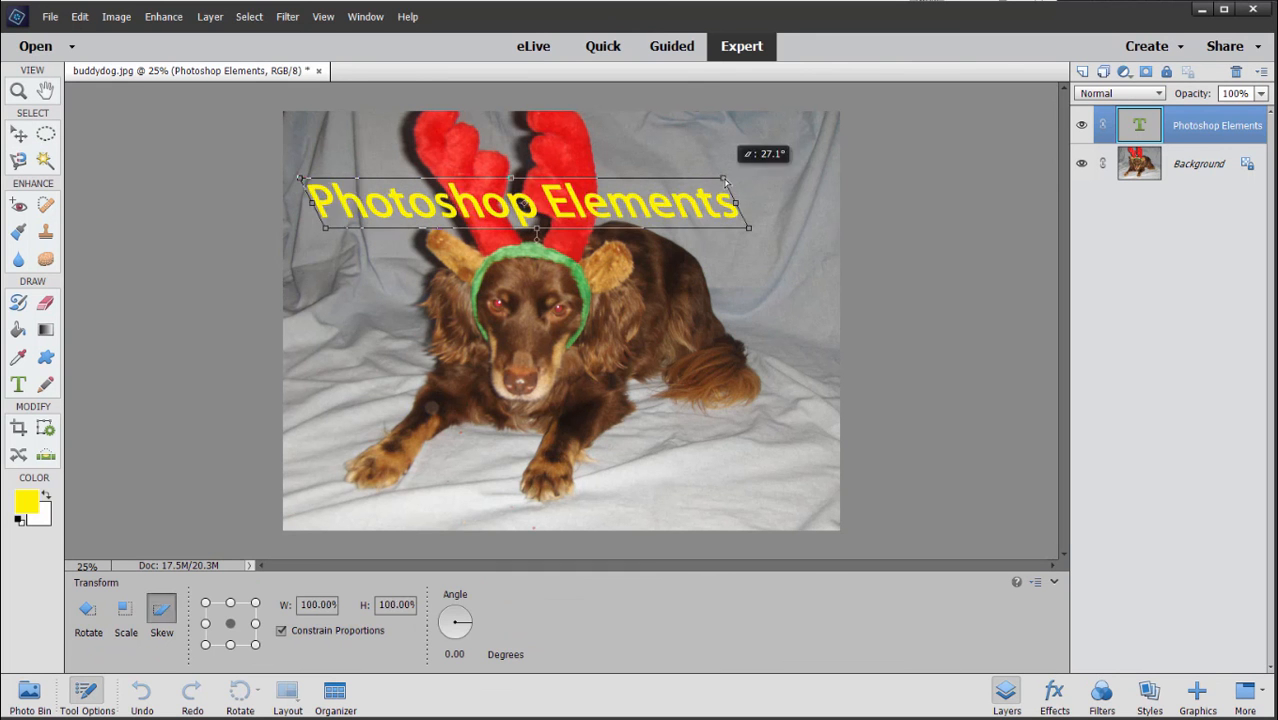
left_click(691, 245)
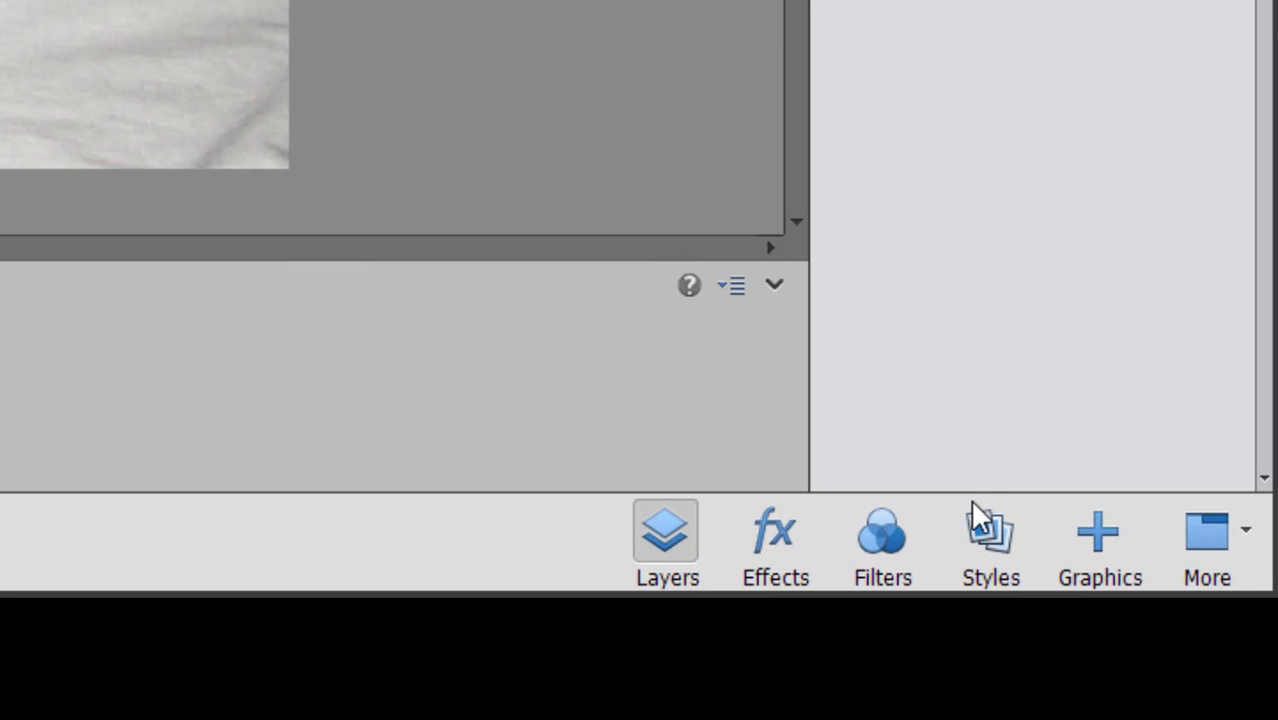
- Apply the Blue Glass style to the "Photoshop Elements" text and move it down over the dog's front legs
left_click(984, 527)
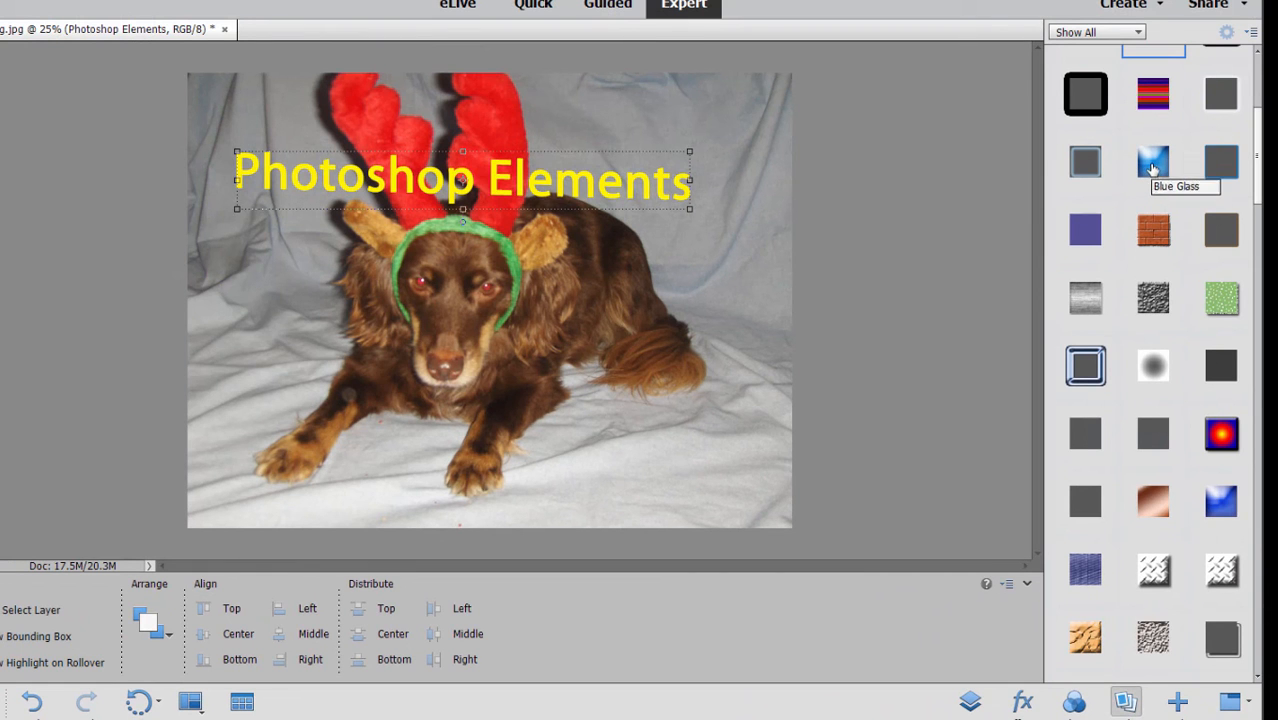
left_click(1153, 168)
left_click_drag(594, 192, 602, 420)
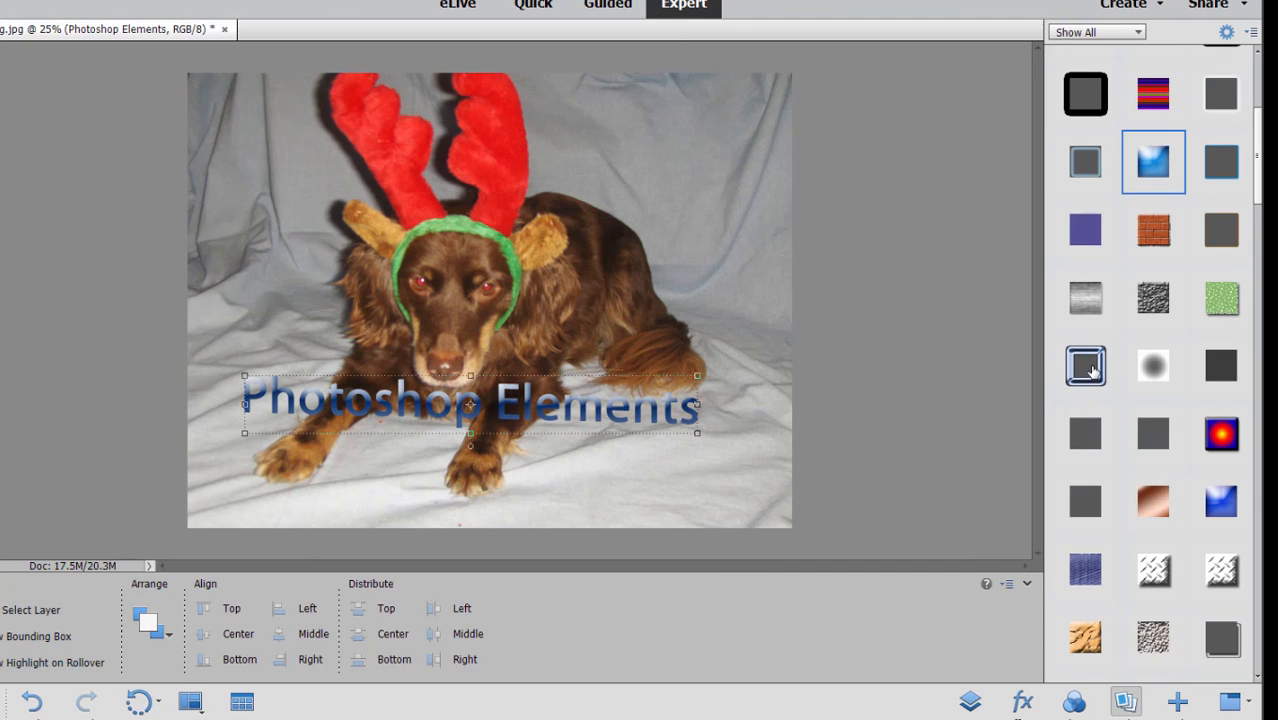
- Add the style with the glossy blue-and-white frame and the tan cracked-texture style to the "Photoshop Elements" text
left_click(1092, 370)
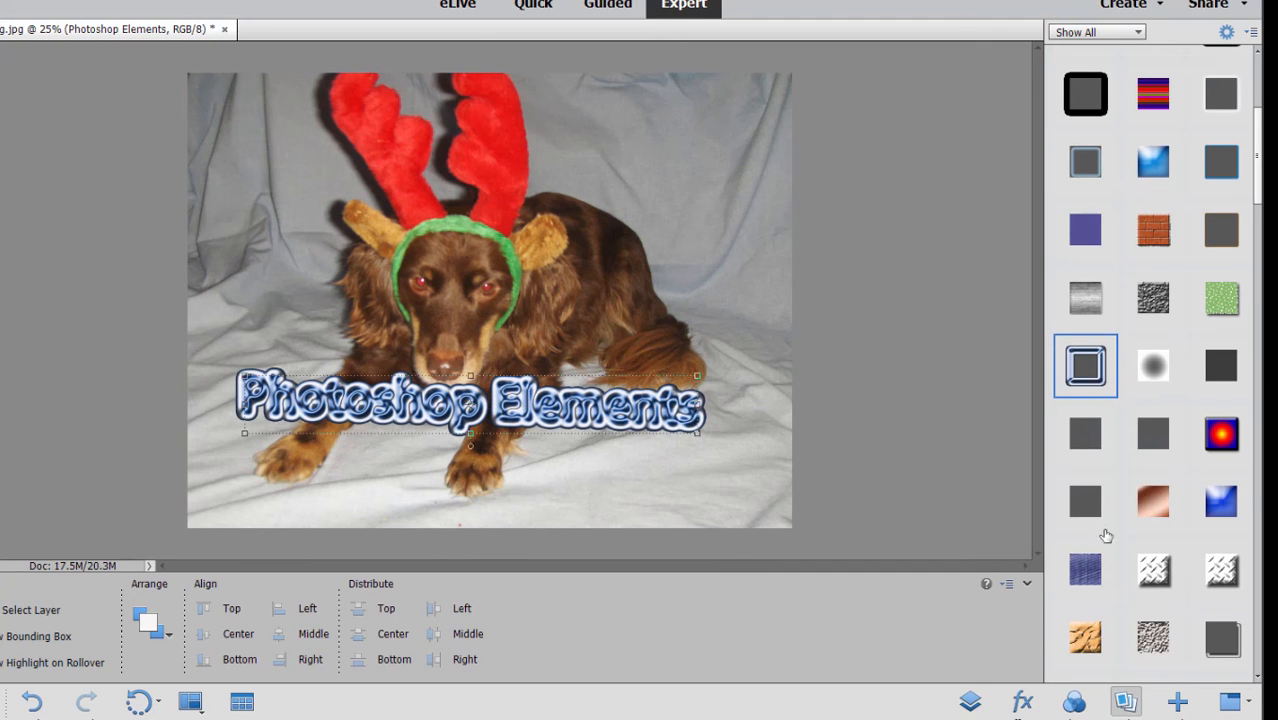
scroll(1101, 546, "down", 3)
scroll(1177, 453, "down", 1)
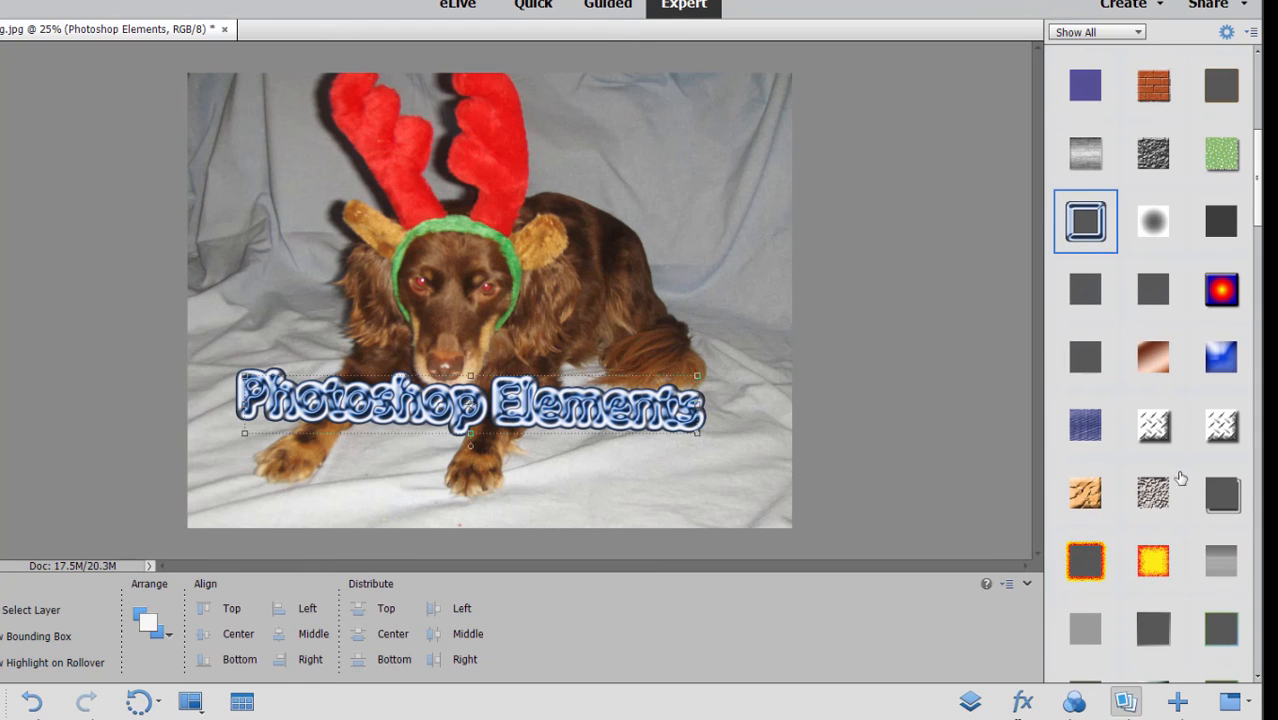
left_click(1098, 500)
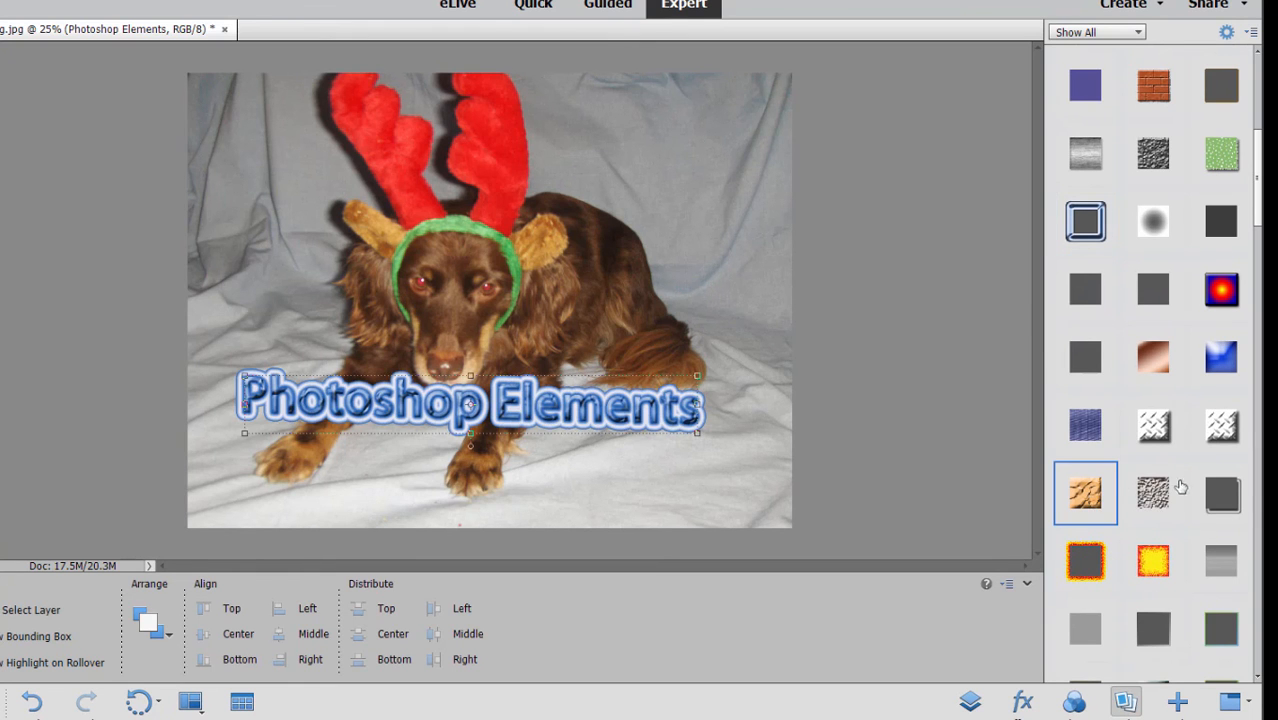
scroll(1163, 489, "down", 1)
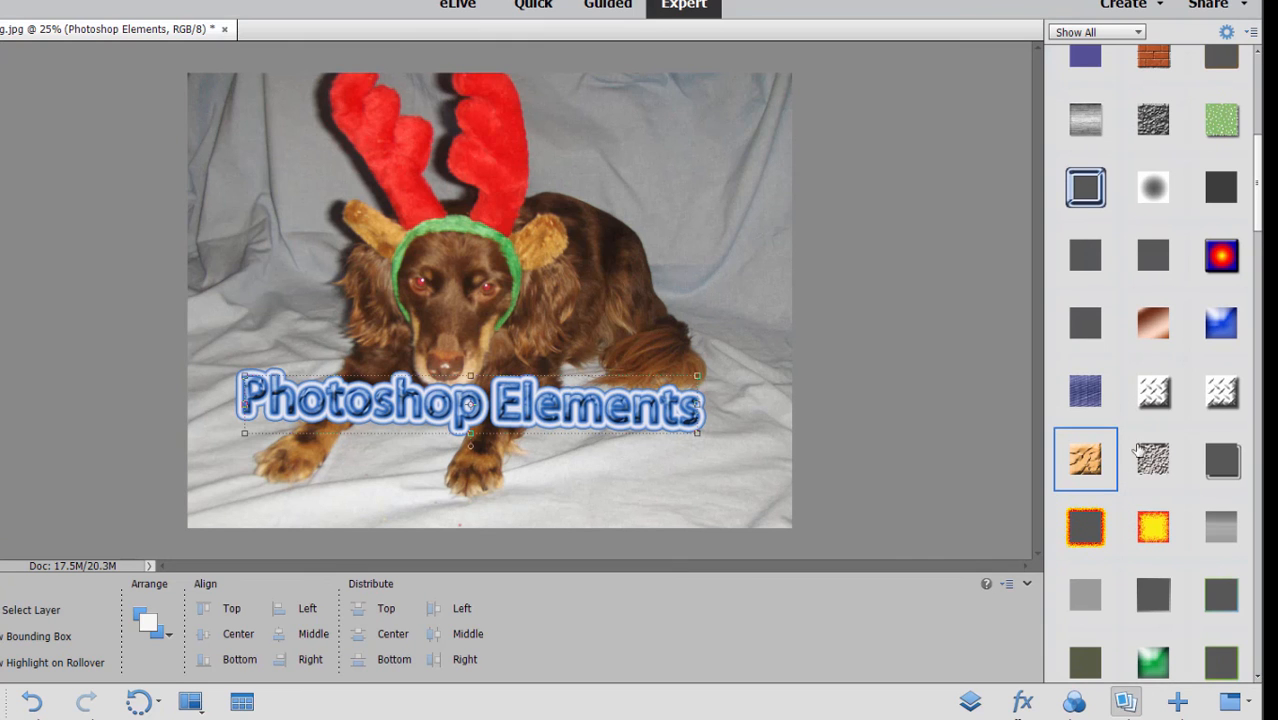